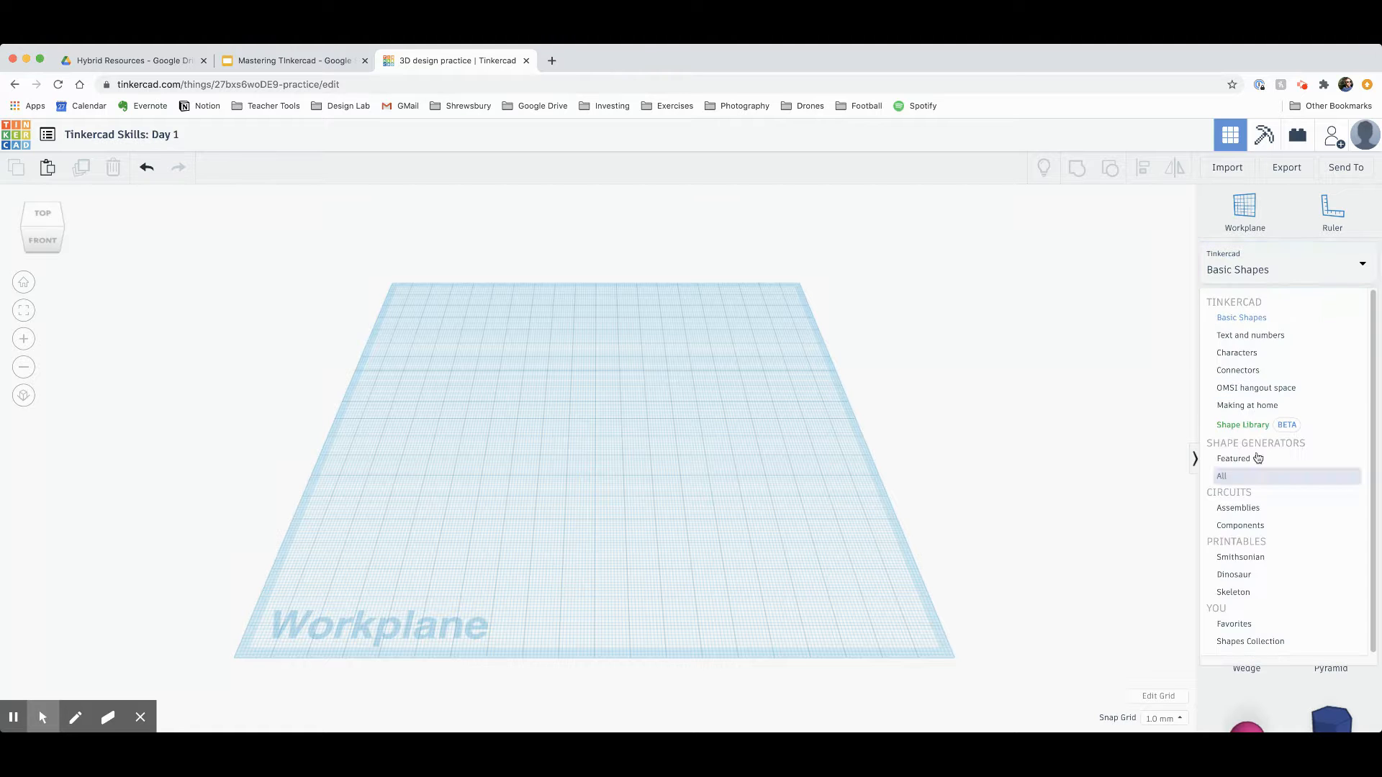
- Add a solid red box near the back left of the workplane and a solid orange cylinder in front of it
left_click(1250, 270)
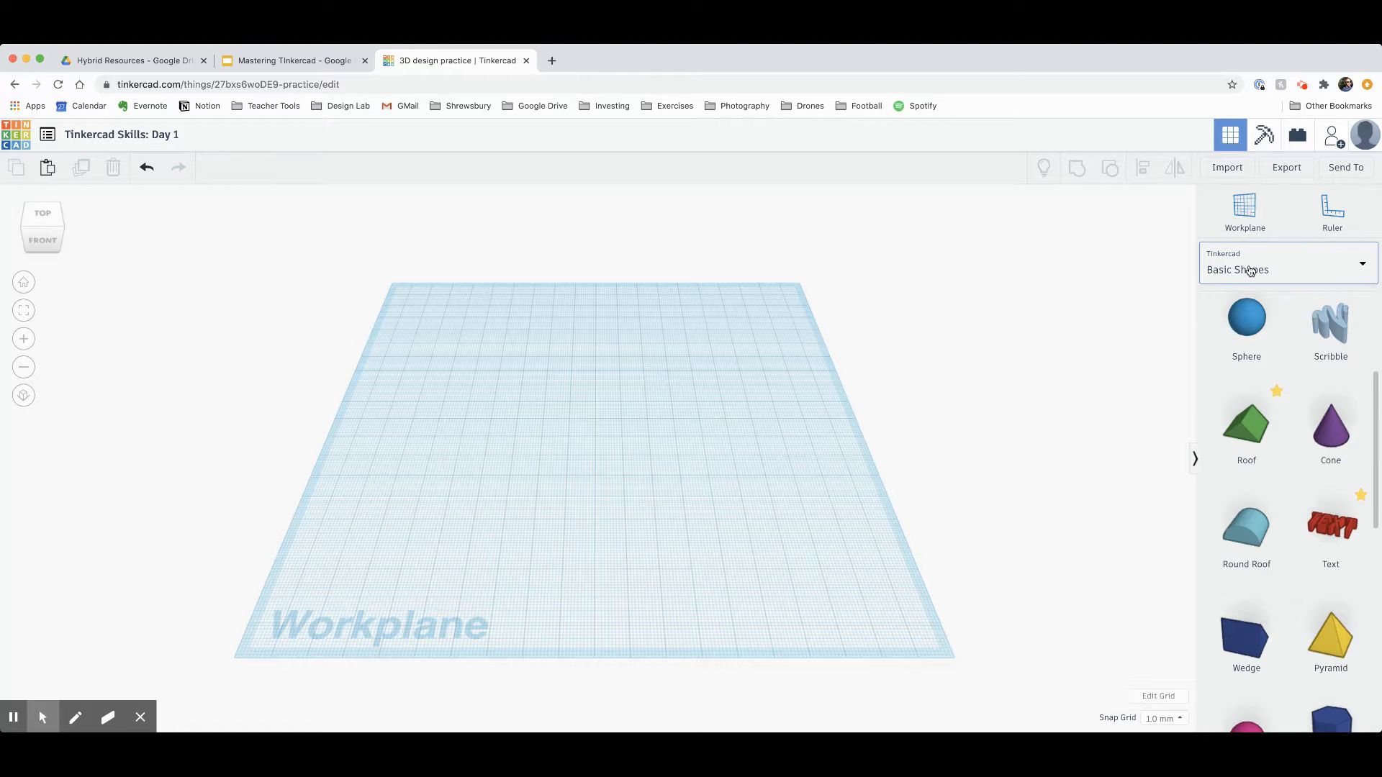
scroll(1276, 376, "up", 4)
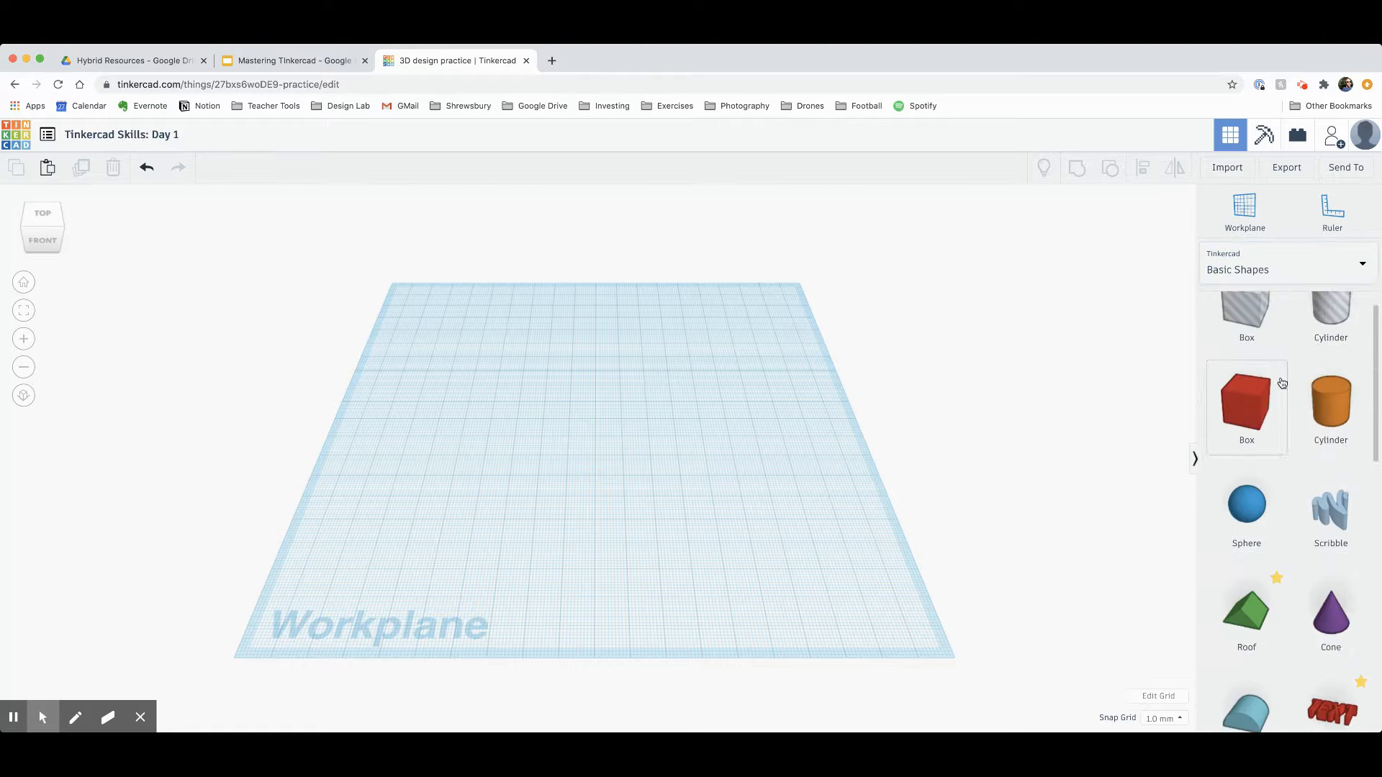
left_click_drag(1259, 441, 480, 379)
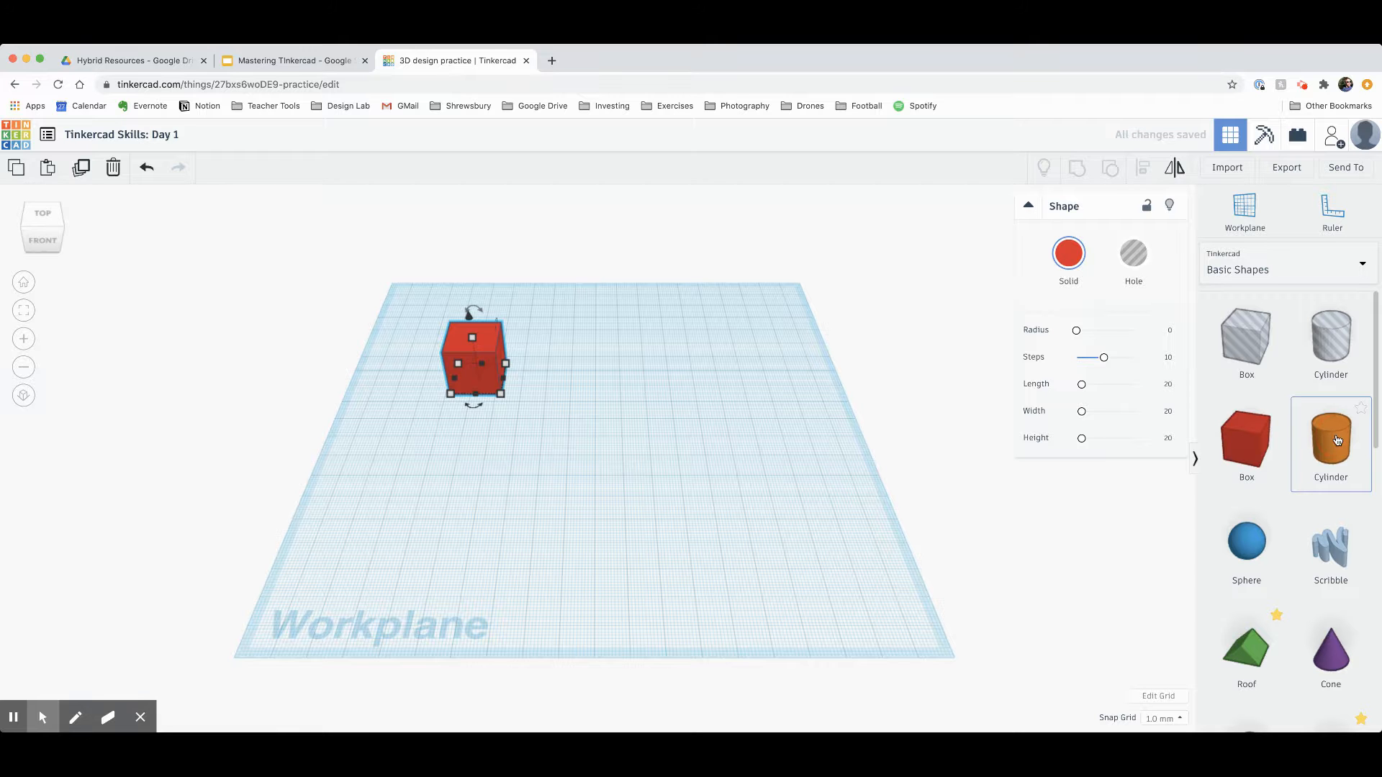
left_click_drag(1331, 439, 436, 496)
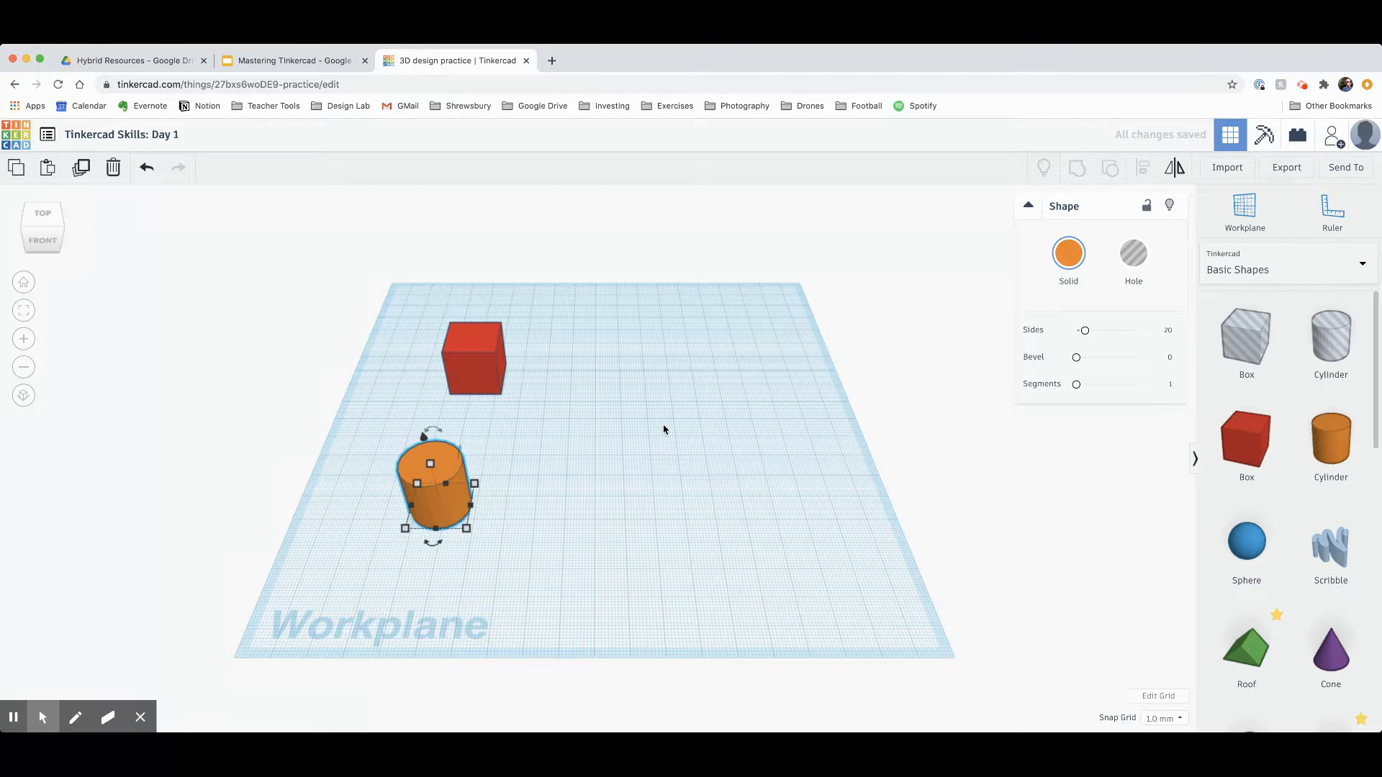
- Move the cylinder about 30 mm right and 24 mm back, and the red box about 14 mm left and 3 mm back
left_click_drag(447, 511, 502, 465)
scroll(551, 444, "down", 10)
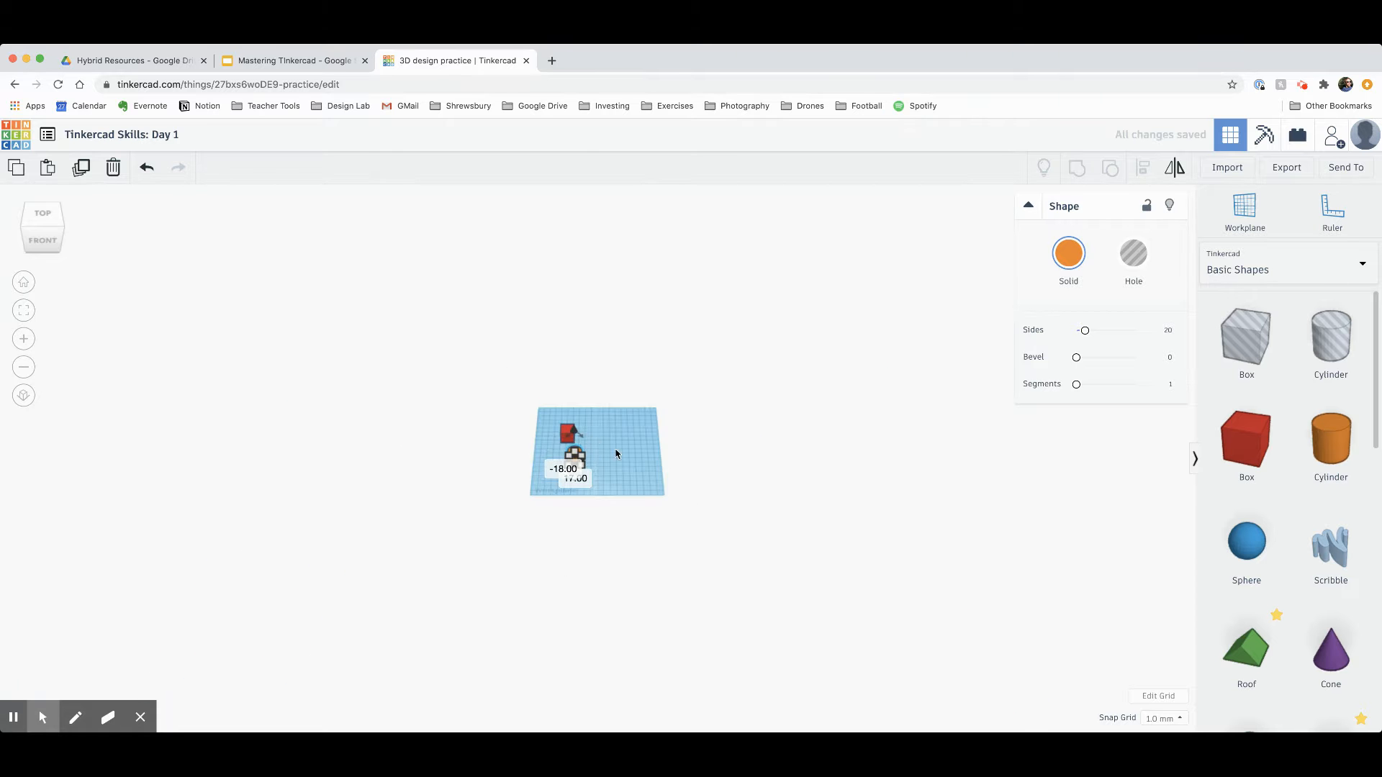
key("f")
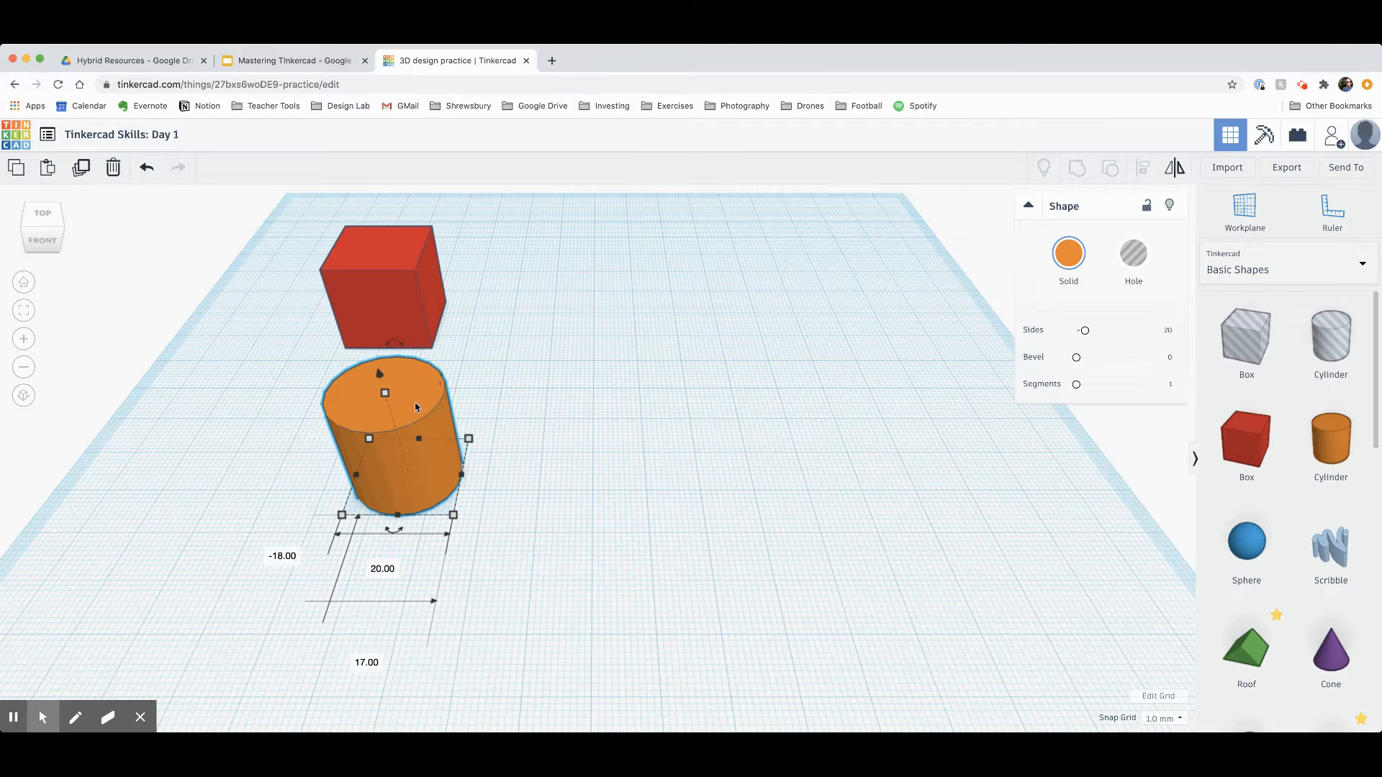
left_click_drag(421, 411, 466, 398)
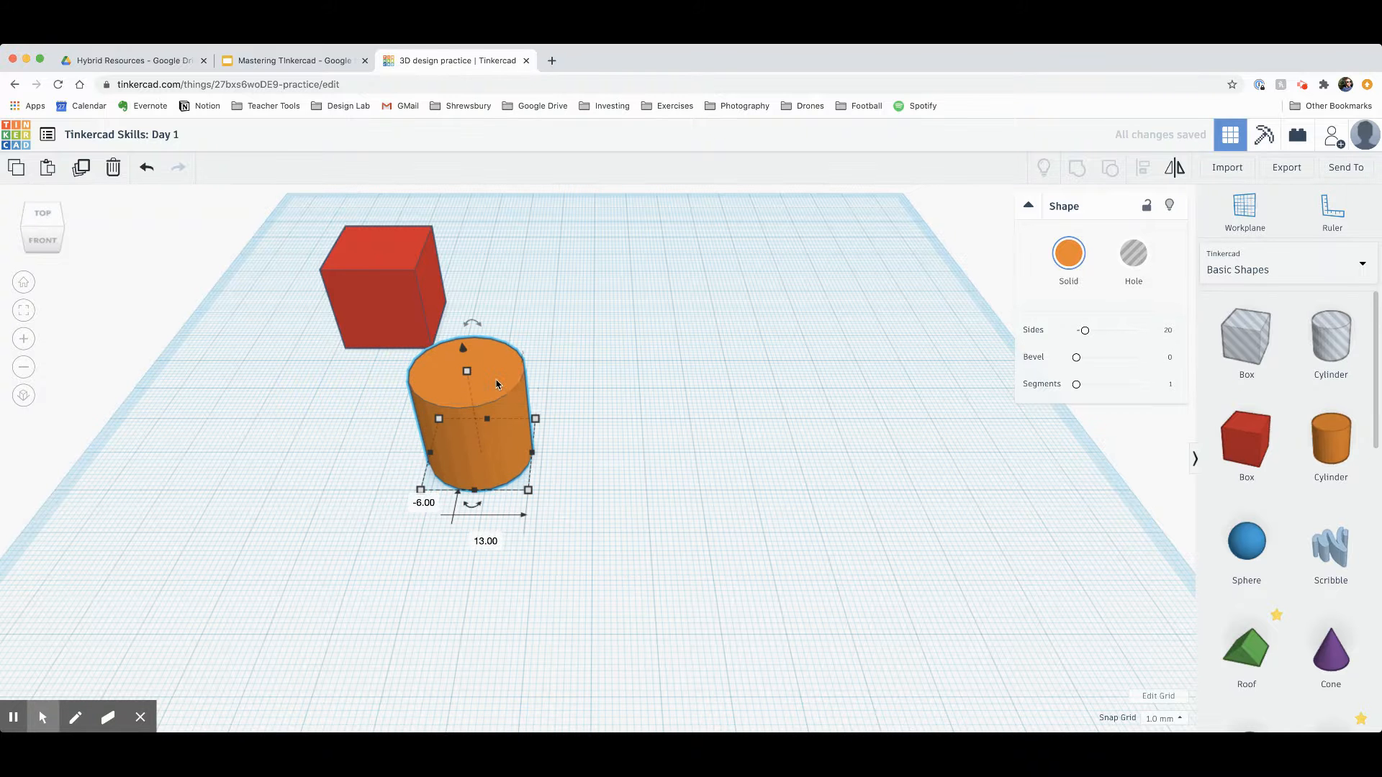
left_click_drag(379, 305, 322, 292)
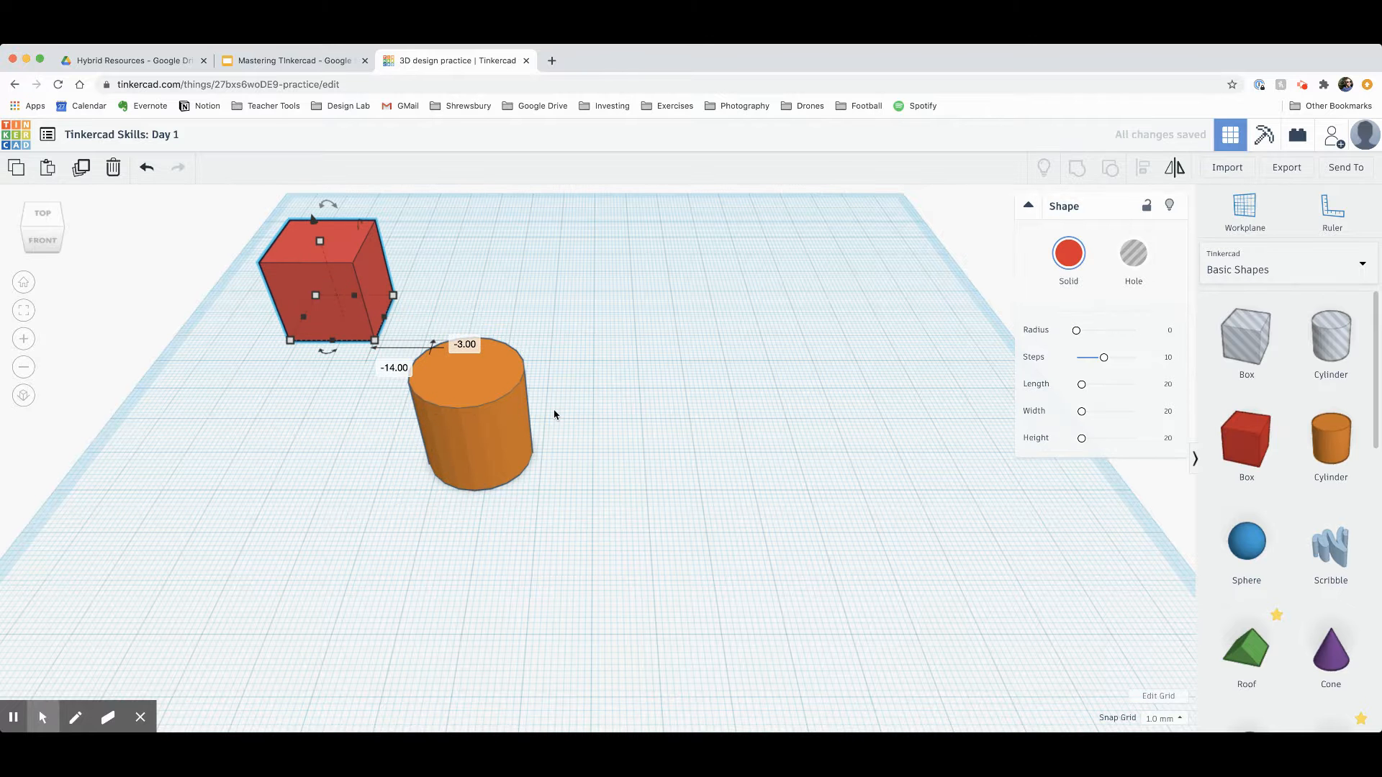
- Select the box and cylinder together and move both about 7 mm forward and 1 mm left
scroll(554, 414, "down", 2)
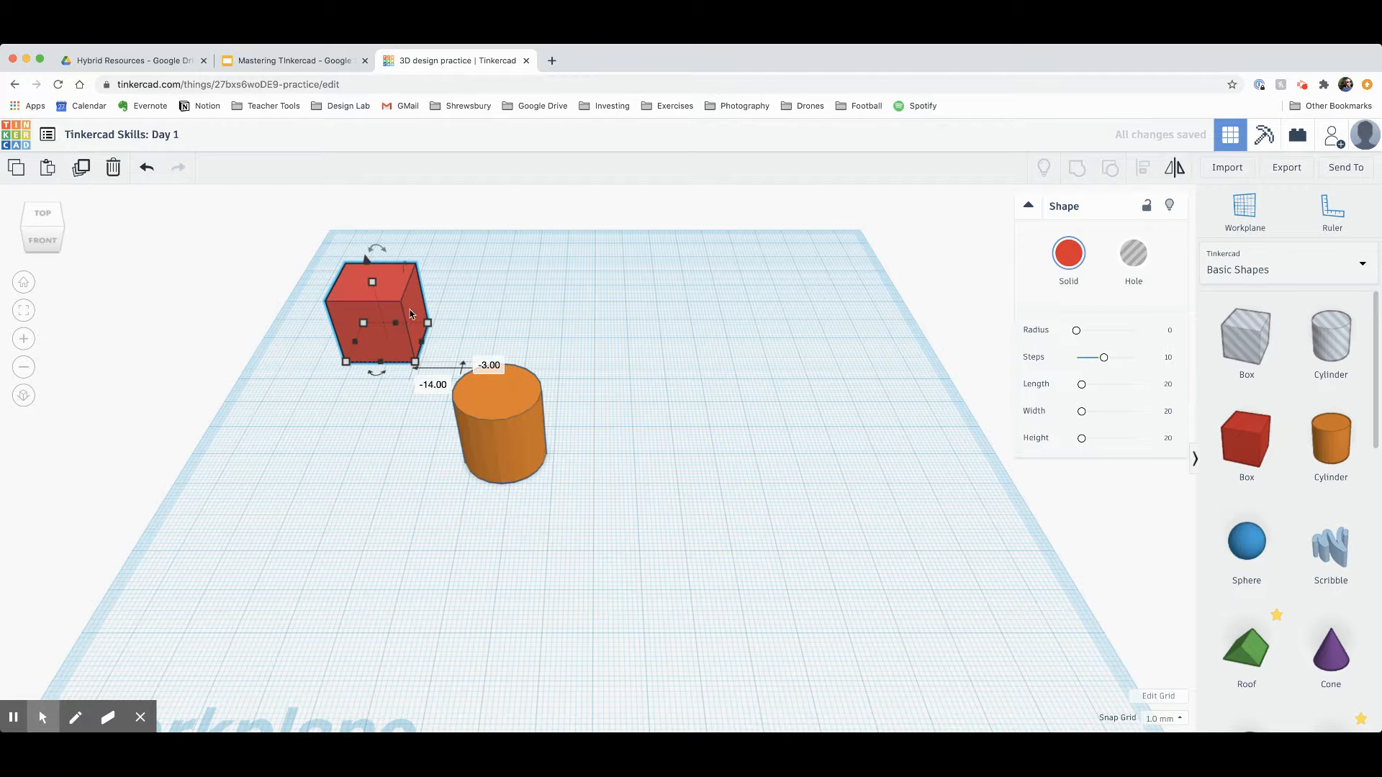
left_click(488, 423, "shift")
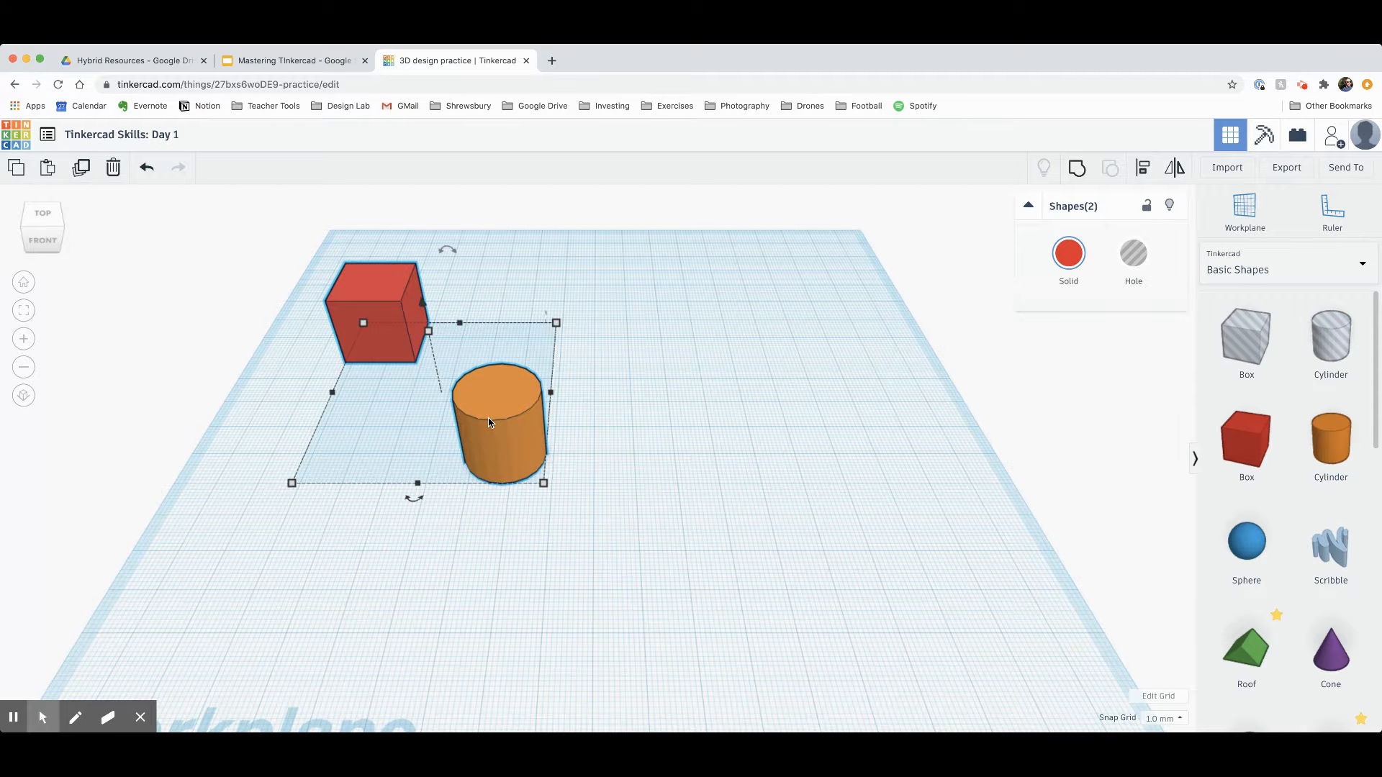
mouse_move(489, 423)
left_mouse_down()
mouse_move(505, 452)
mouse_move(628, 495)
mouse_move(493, 446)
mouse_move(494, 425)
mouse_move(472, 456)
mouse_move(486, 496)
mouse_move(481, 444)
left_mouse_up()
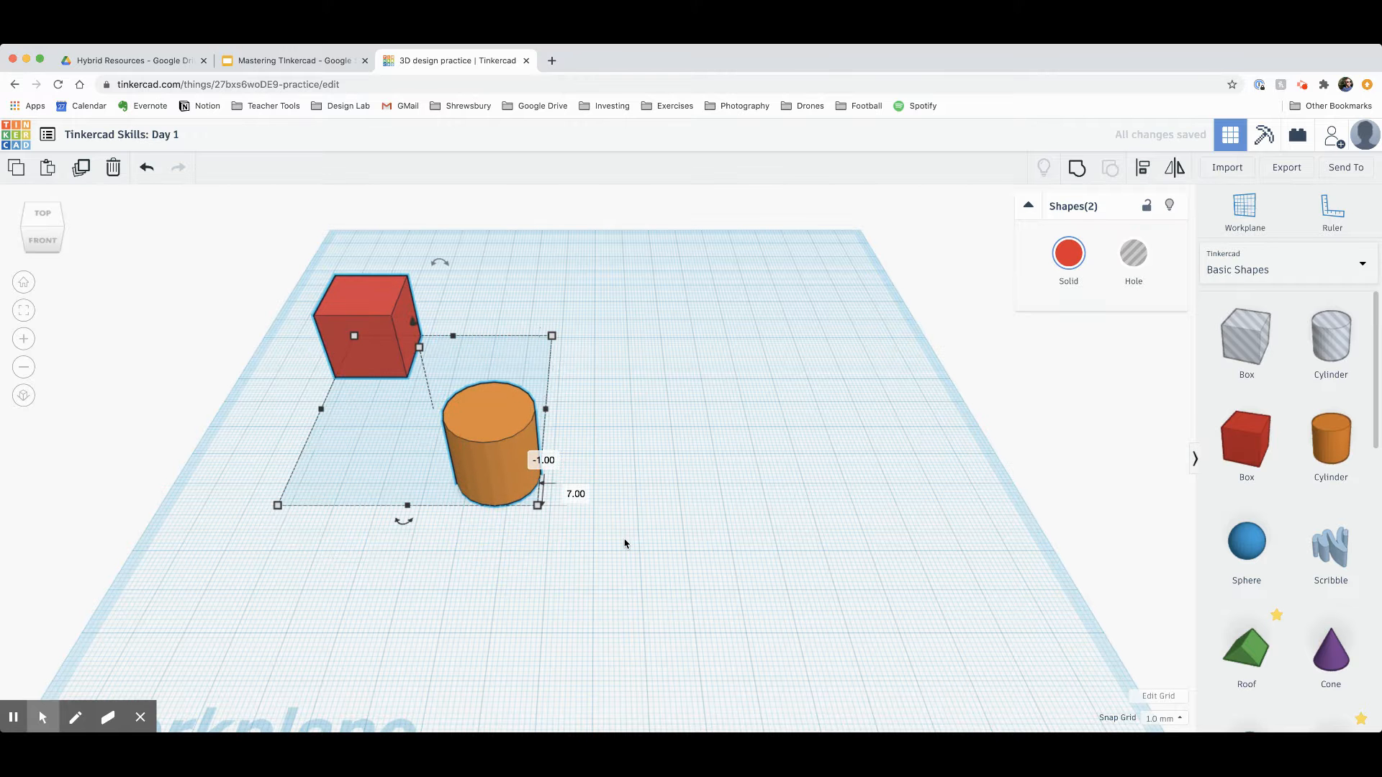
left_click(597, 563)
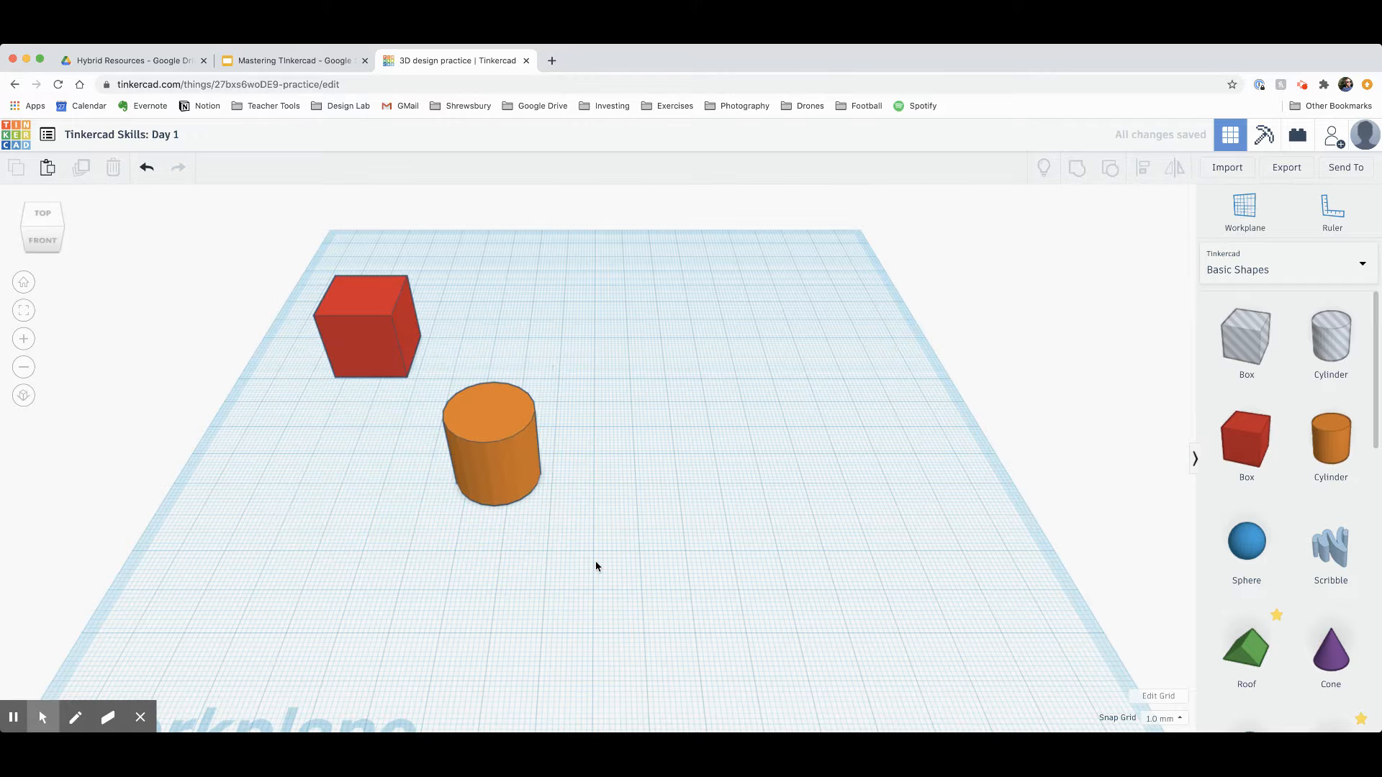
- Add a blue sphere in front of the box, left of the cylinder, and shift it about 8 mm left and 7 mm back
left_click_drag(1256, 547, 349, 502)
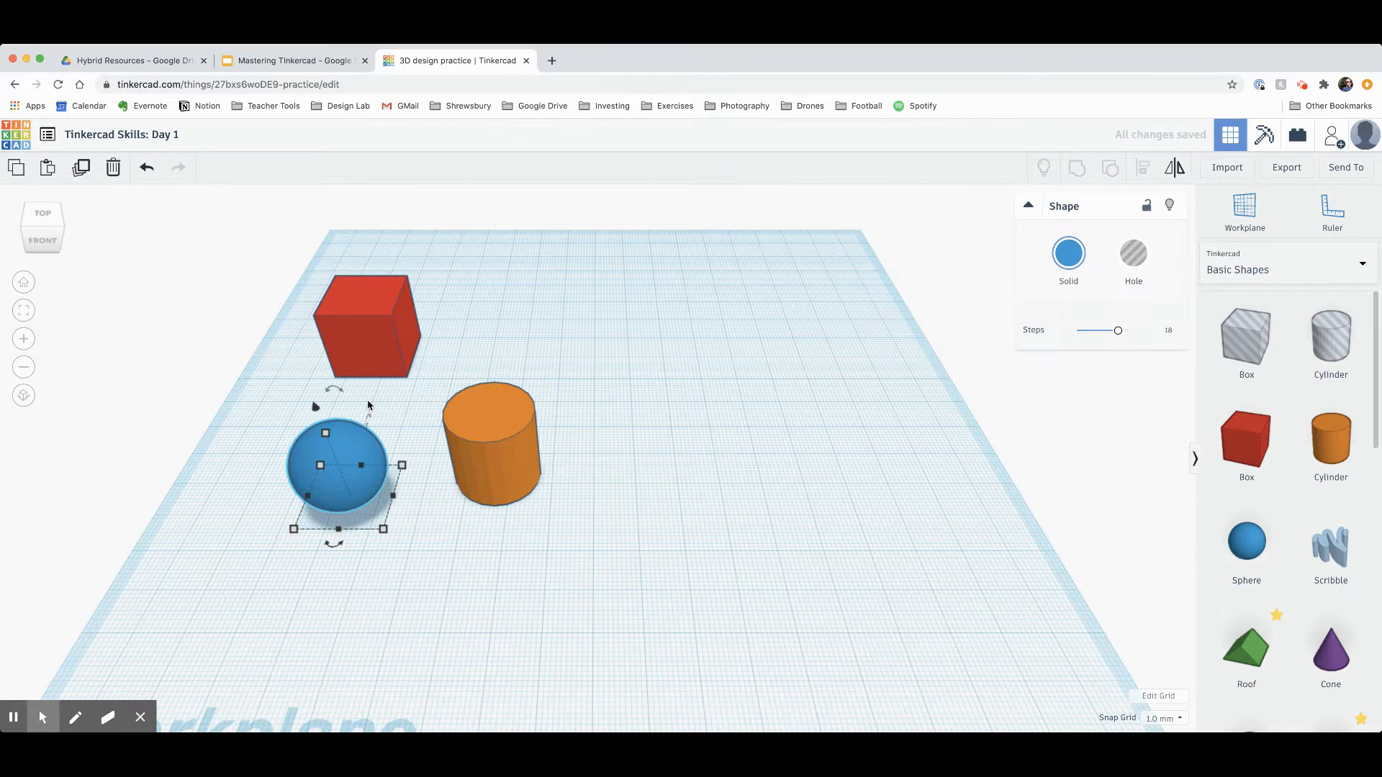
left_click_drag(353, 444, 305, 451)
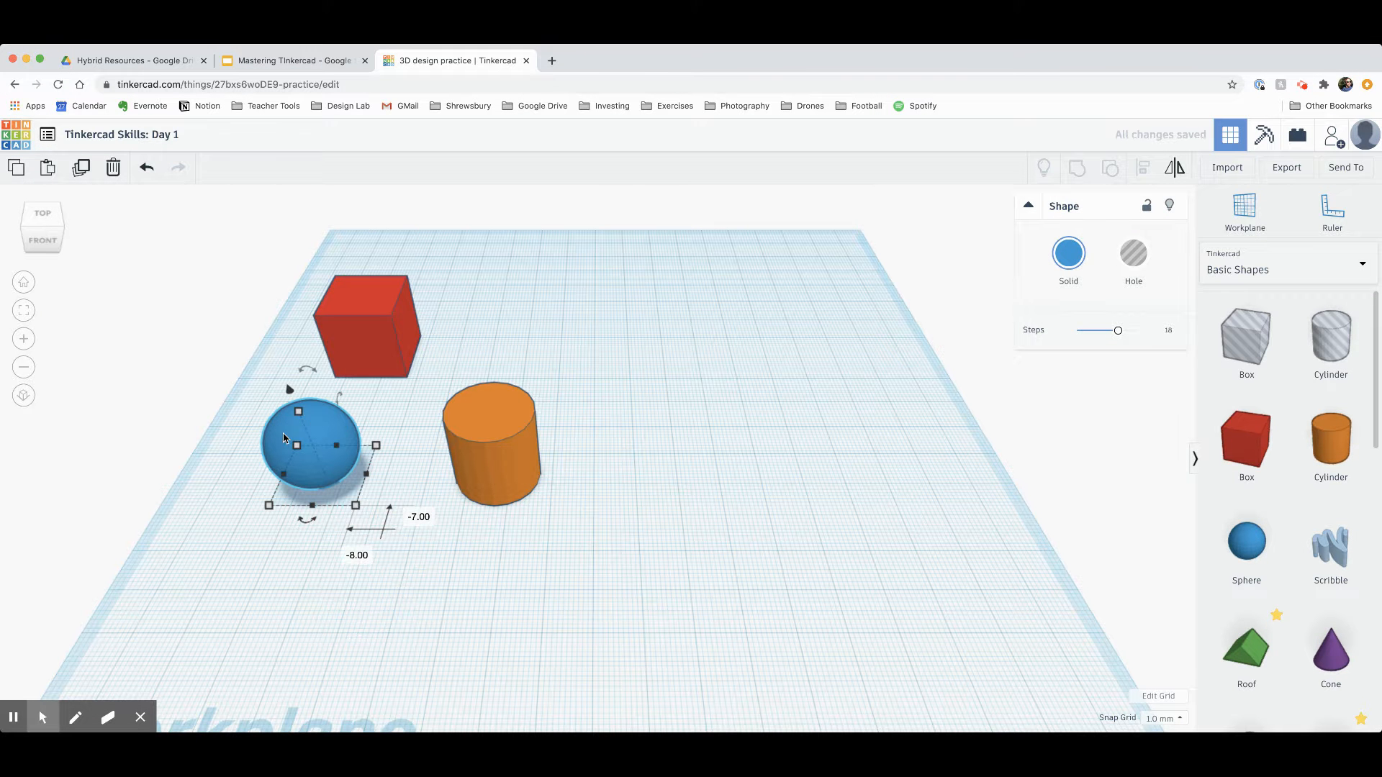
- Select the sphere, cylinder and box together and move all three about 23 mm forward and 4 mm right
left_click(497, 457, "shift")
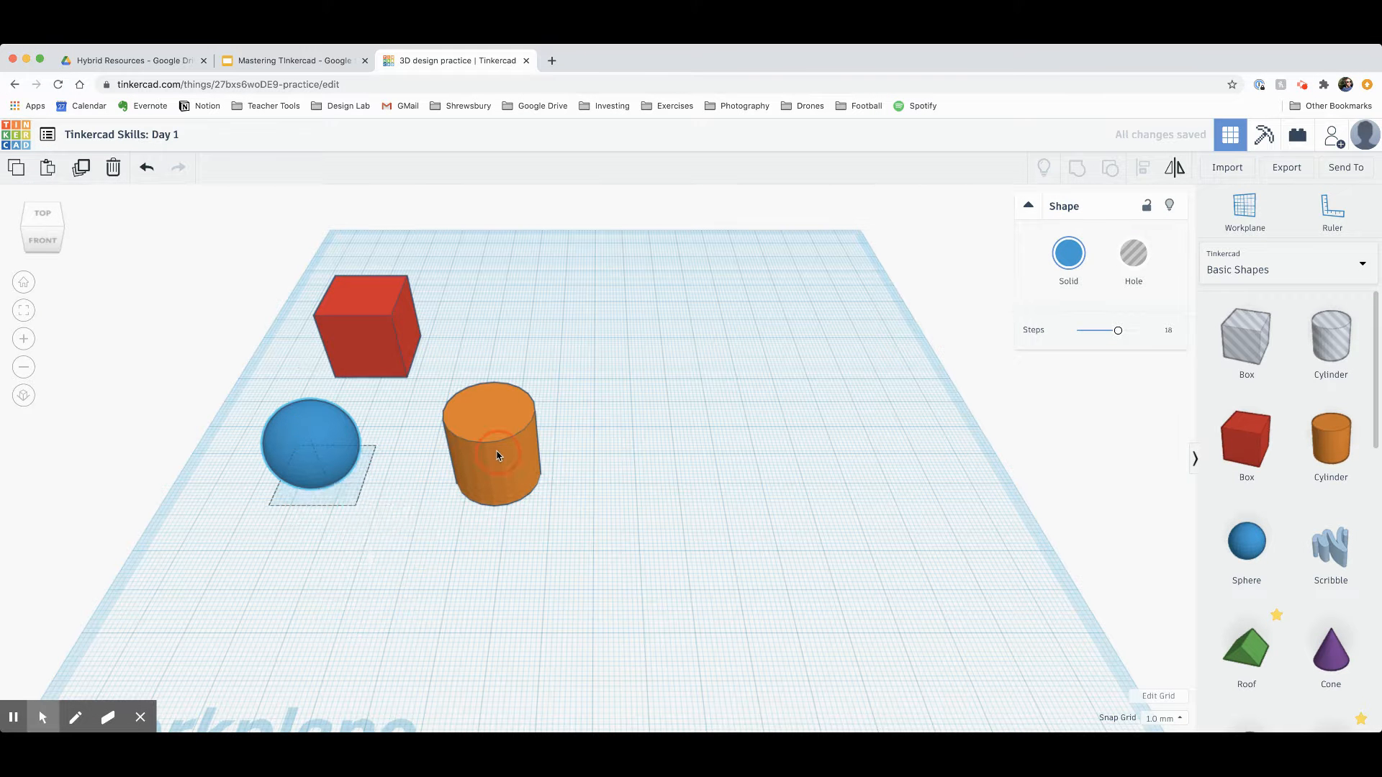
left_click(363, 329, "shift")
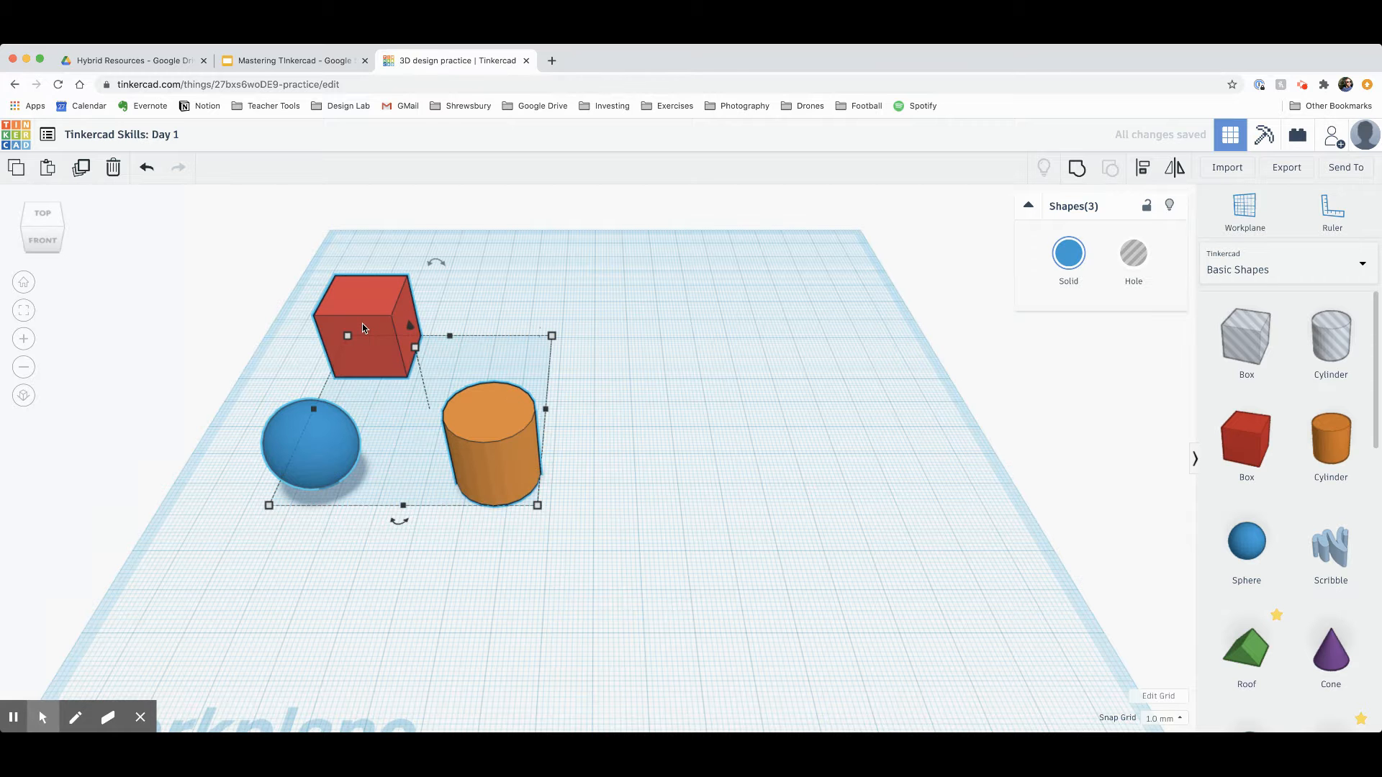
left_click_drag(362, 326, 350, 369)
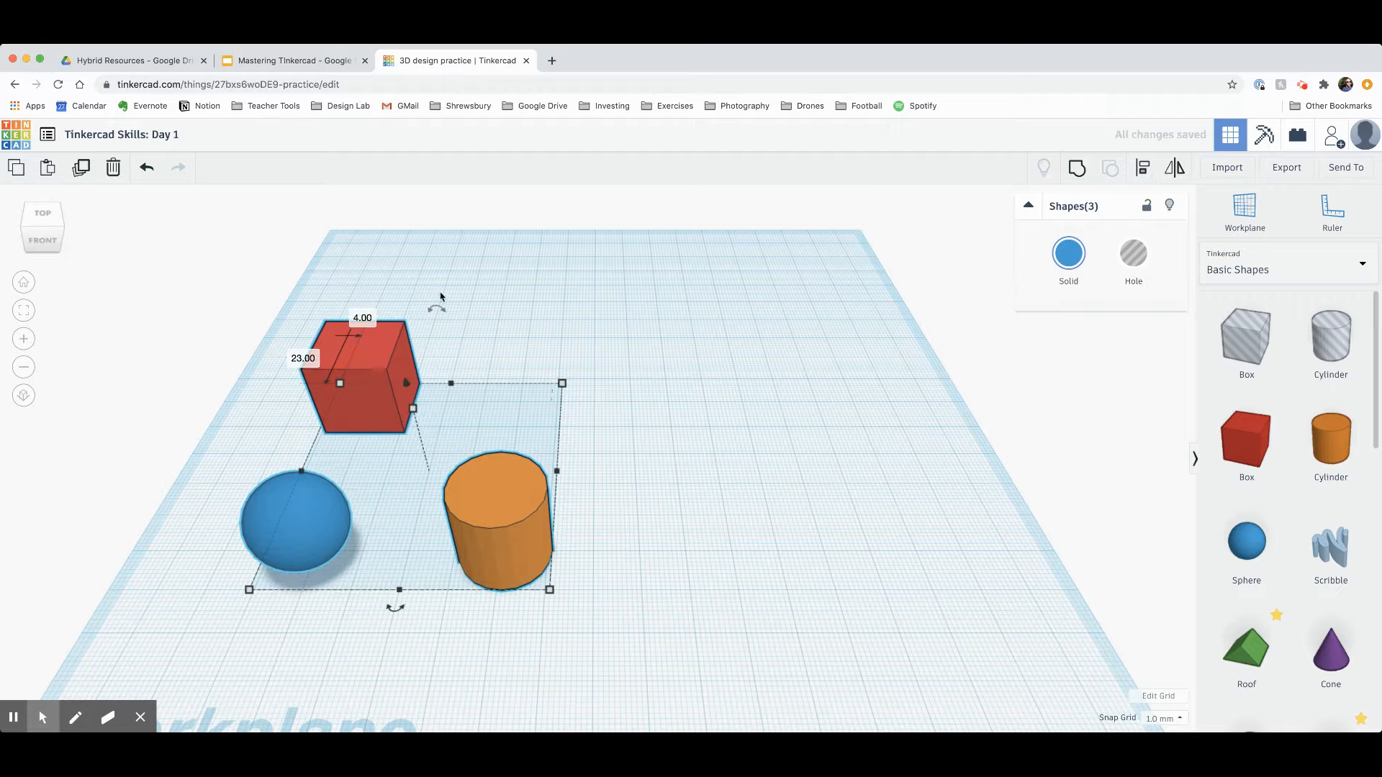
left_click(377, 255)
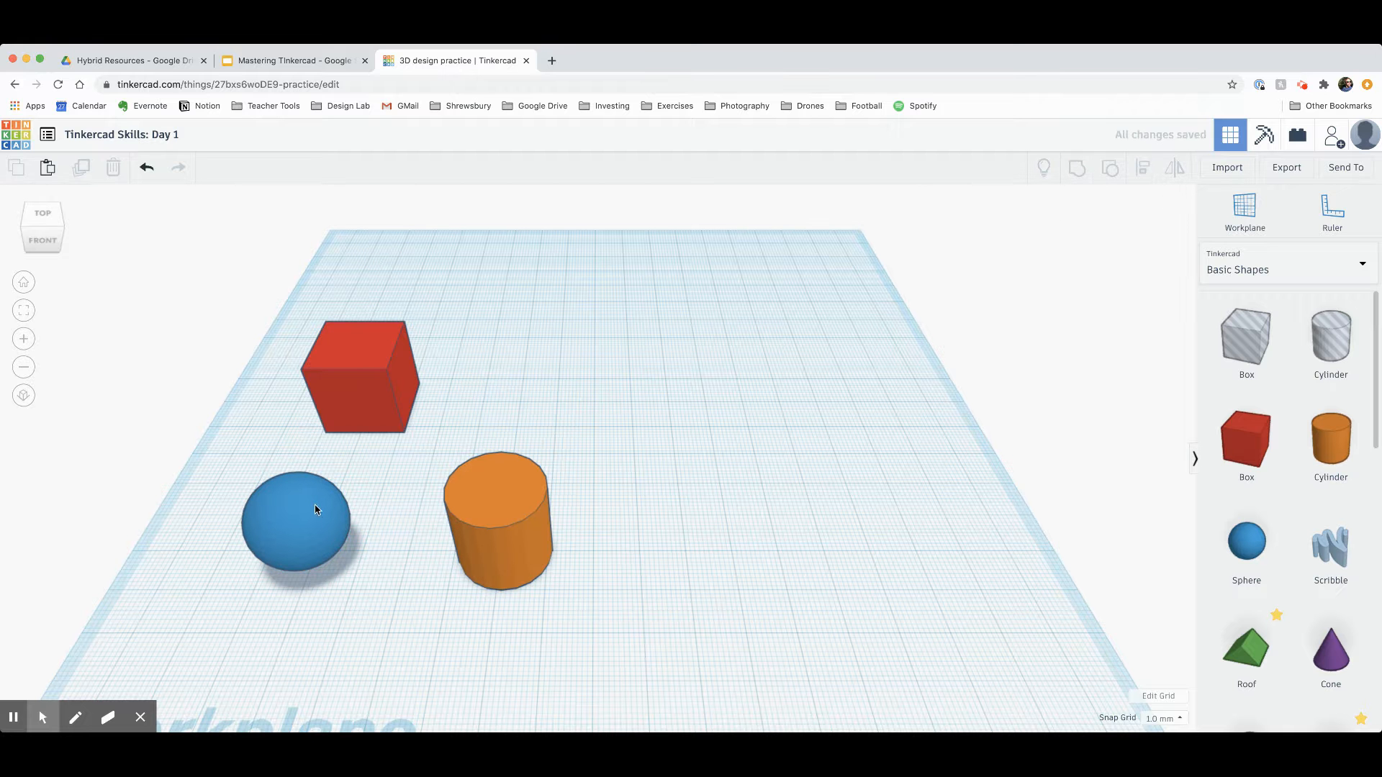
- Turn the cylinder into a hole, switch it back to solid, and recolor it with the medium green preset
left_click(496, 522)
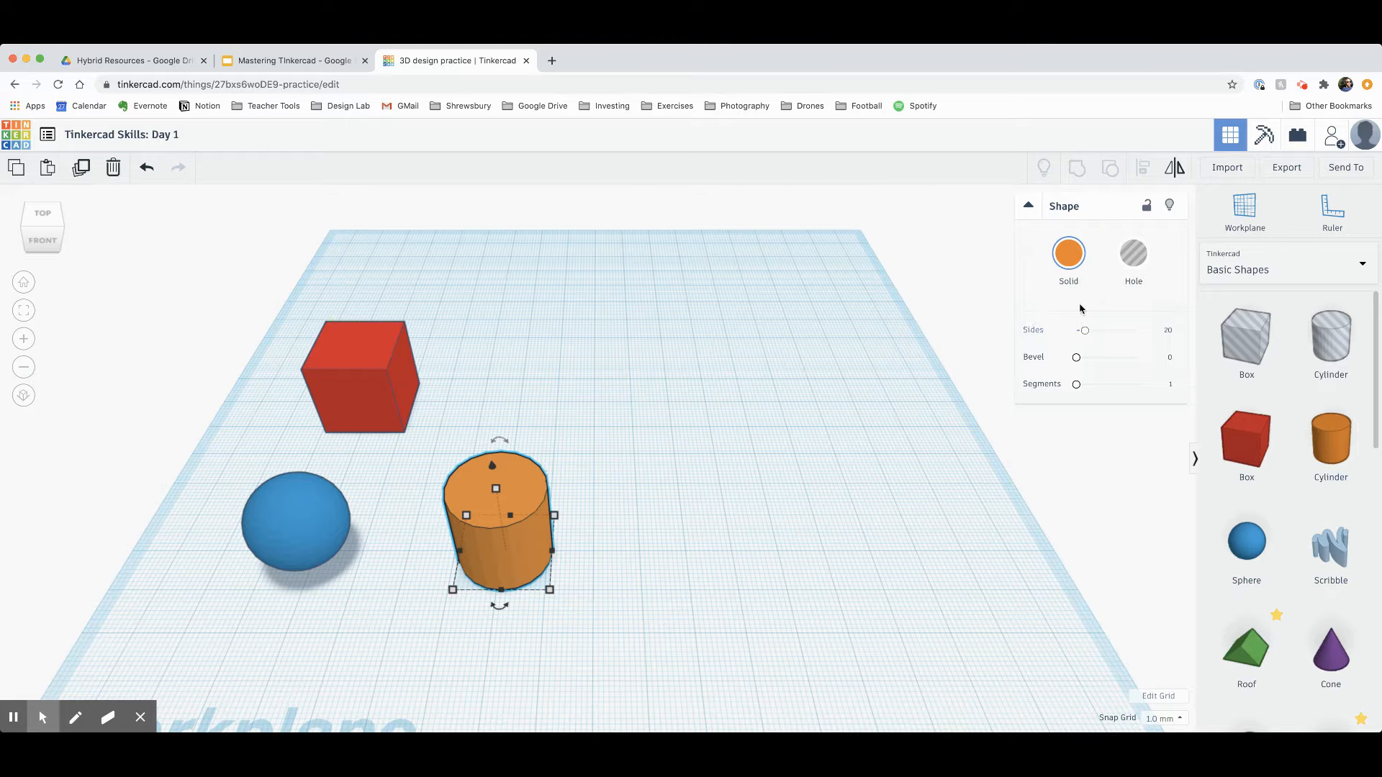
left_click(1134, 253)
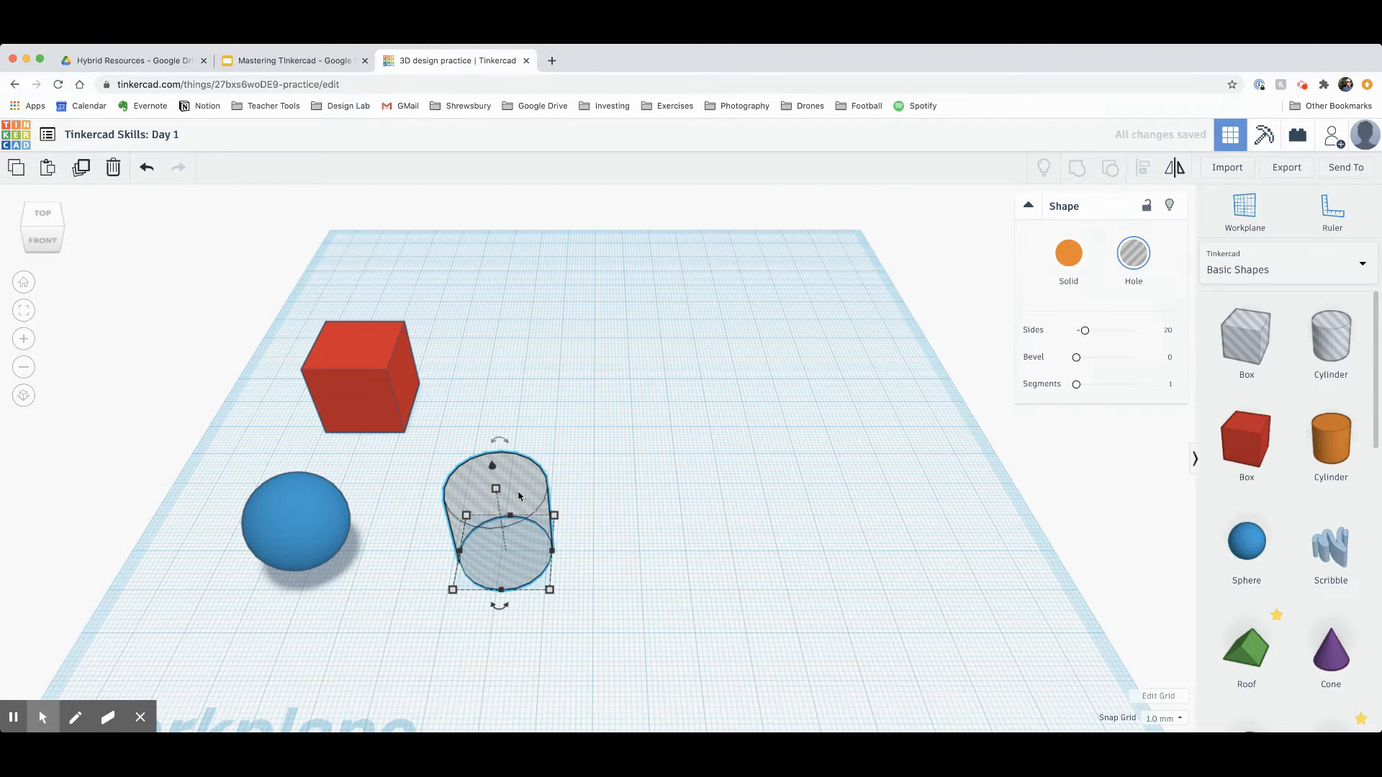
left_click(1078, 256)
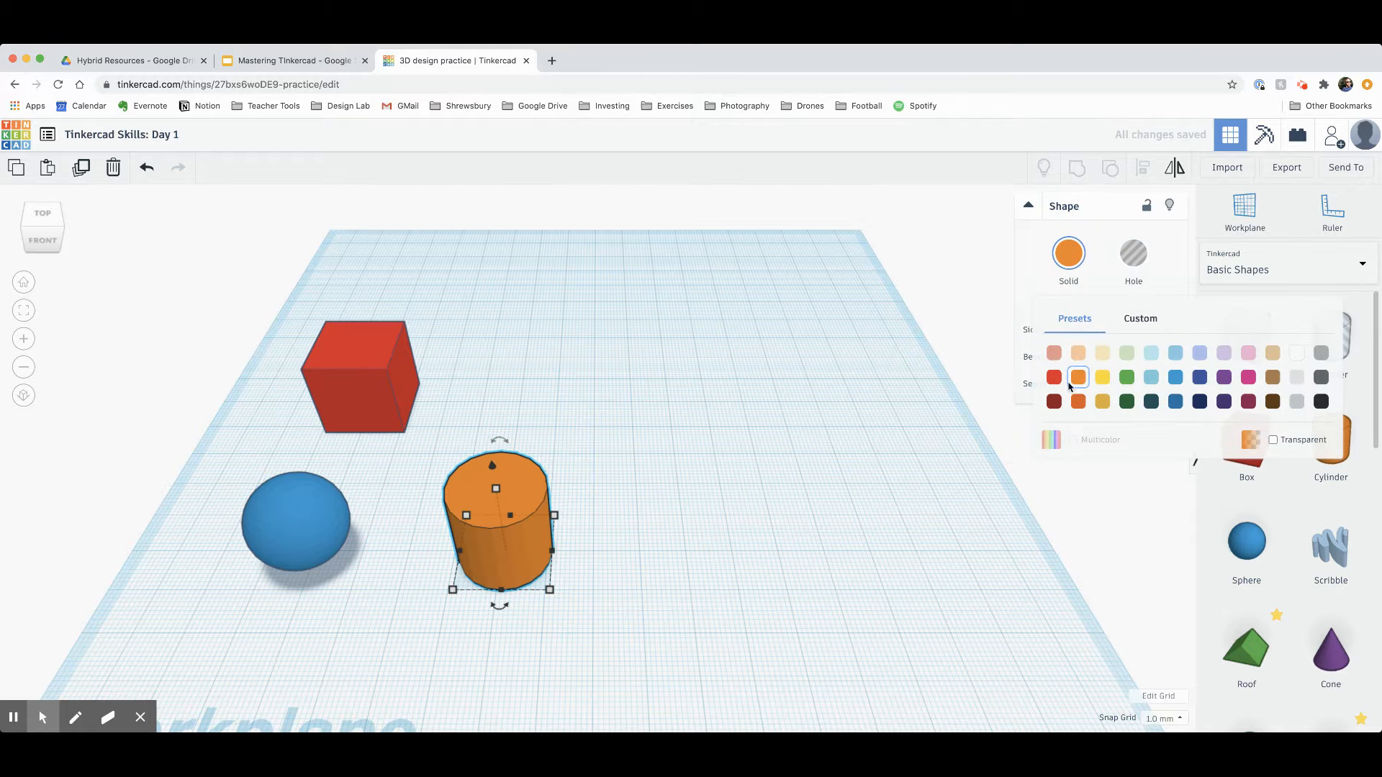
left_click(1126, 377)
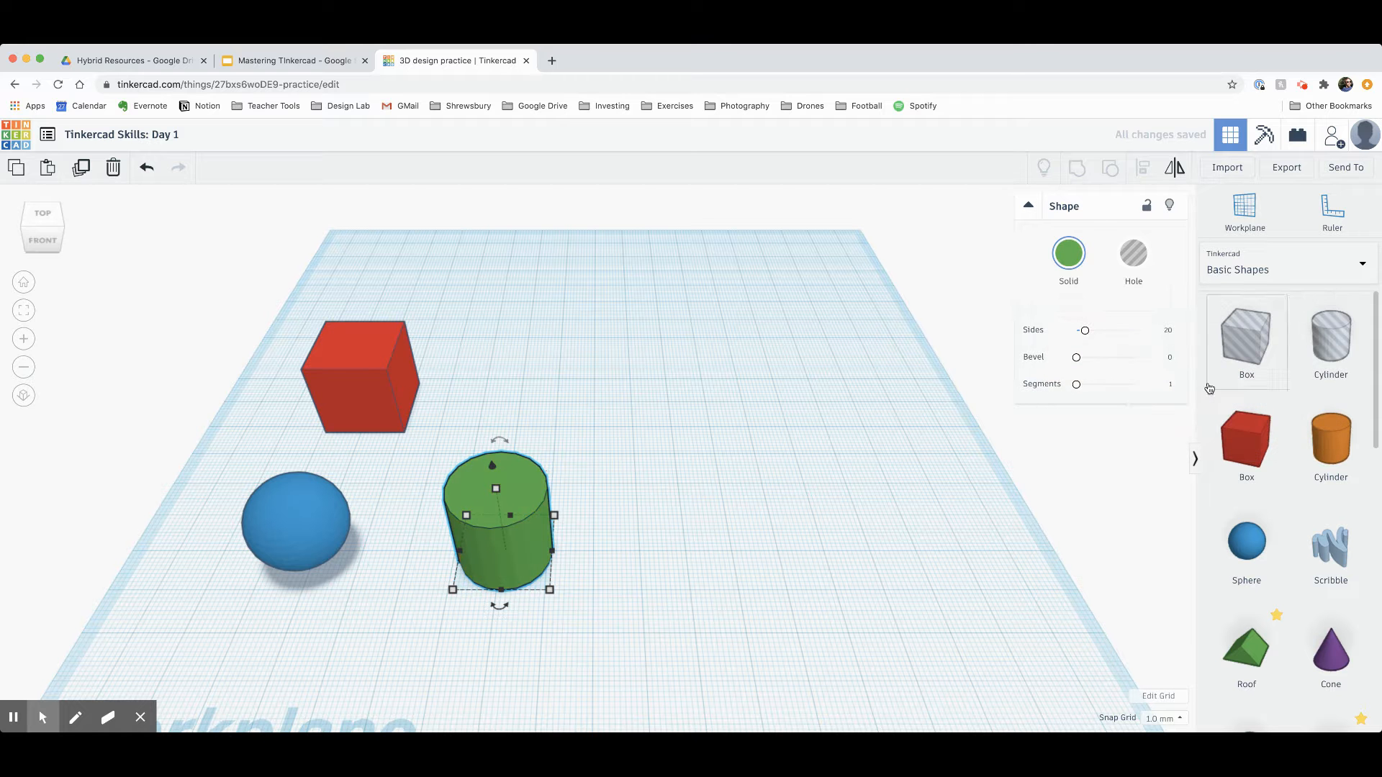
- Make the green cylinder transparent and switch it back to opaque
left_click(1068, 253)
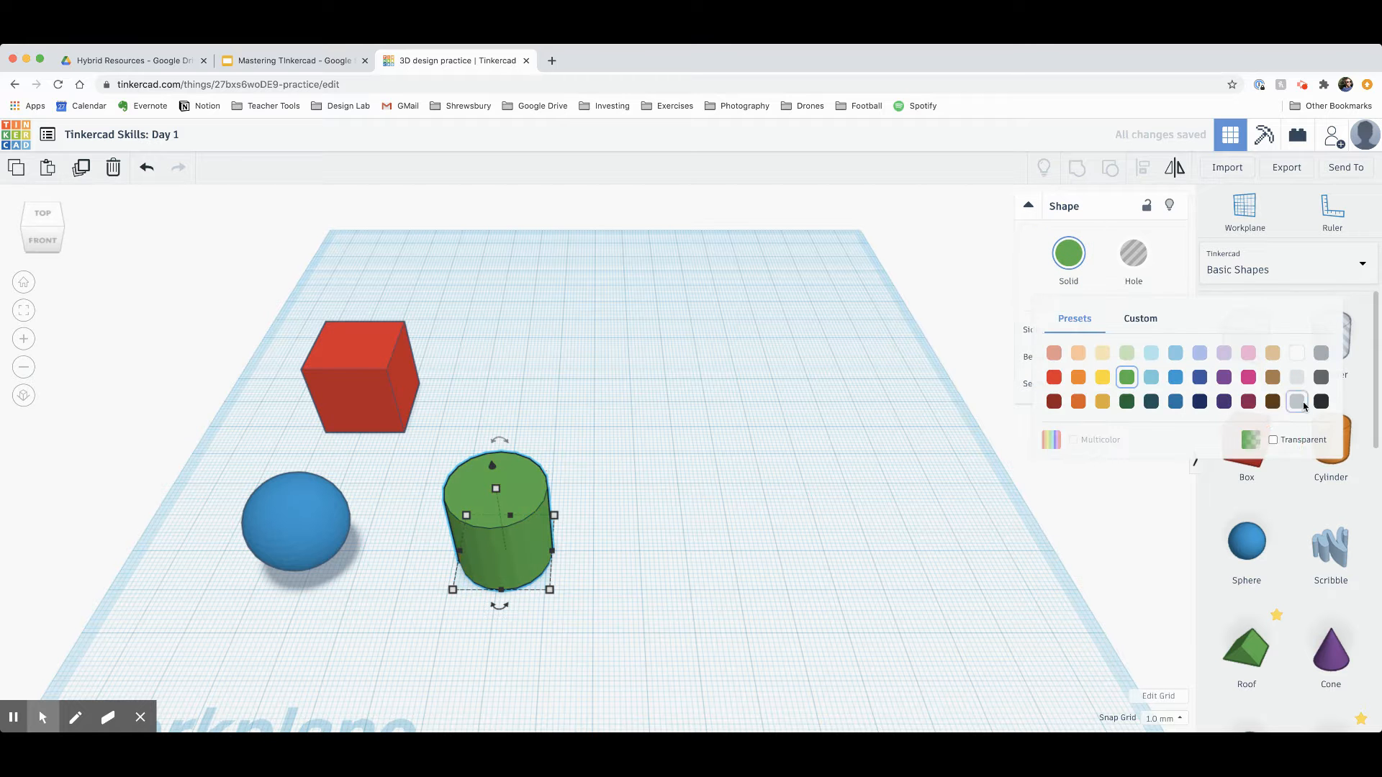
left_click(1266, 442)
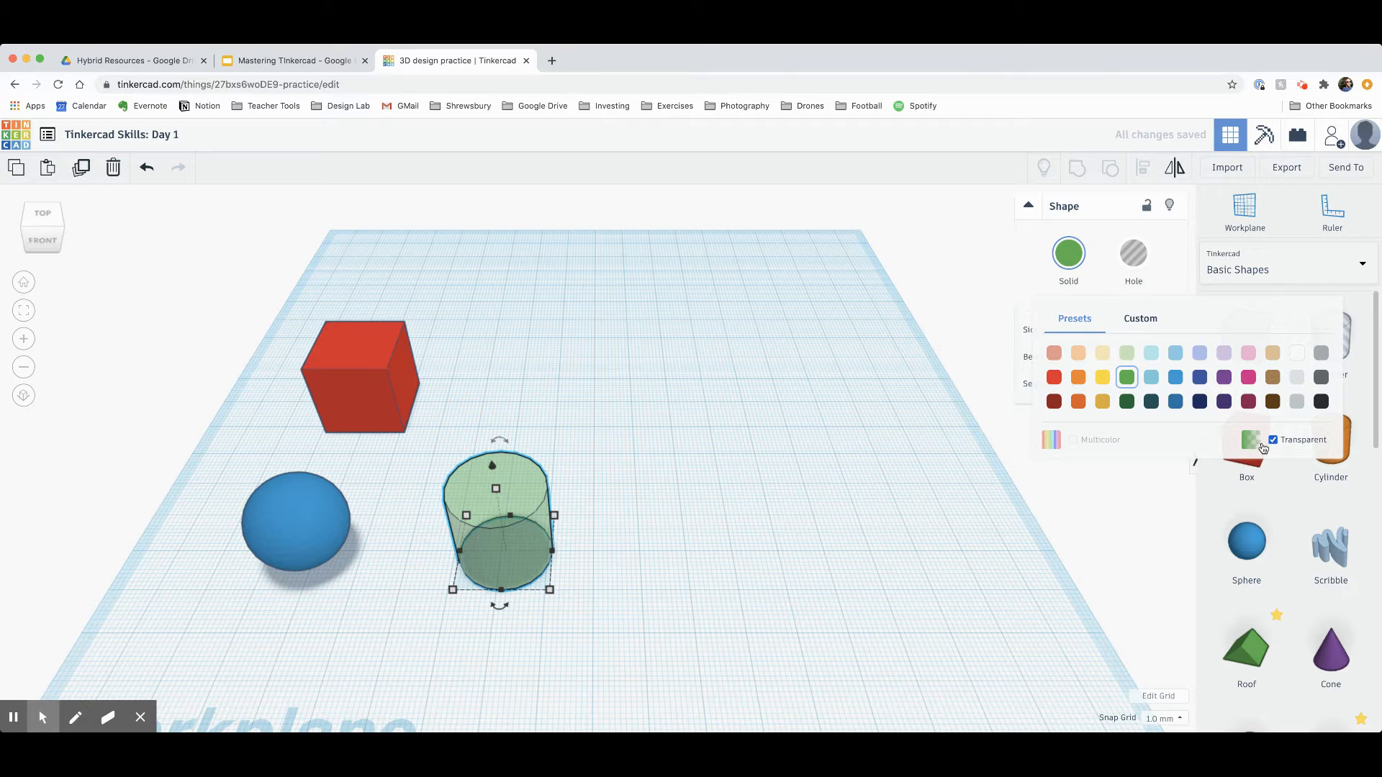
left_click(1268, 441)
left_click(1028, 281)
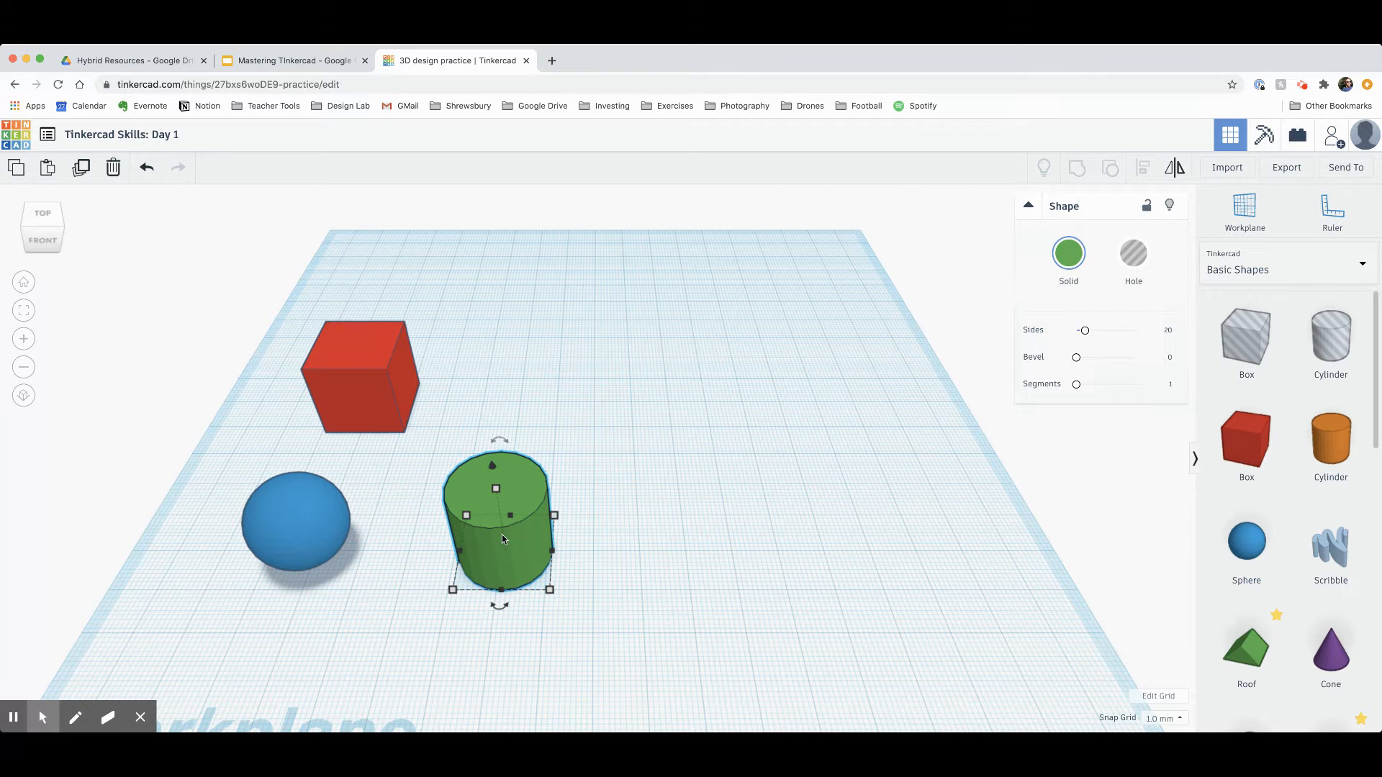
- Smooth the curved shapes by setting the cylinder's sides to 64 and the sphere's steps to 24
left_click_drag(1086, 331, 1198, 330)
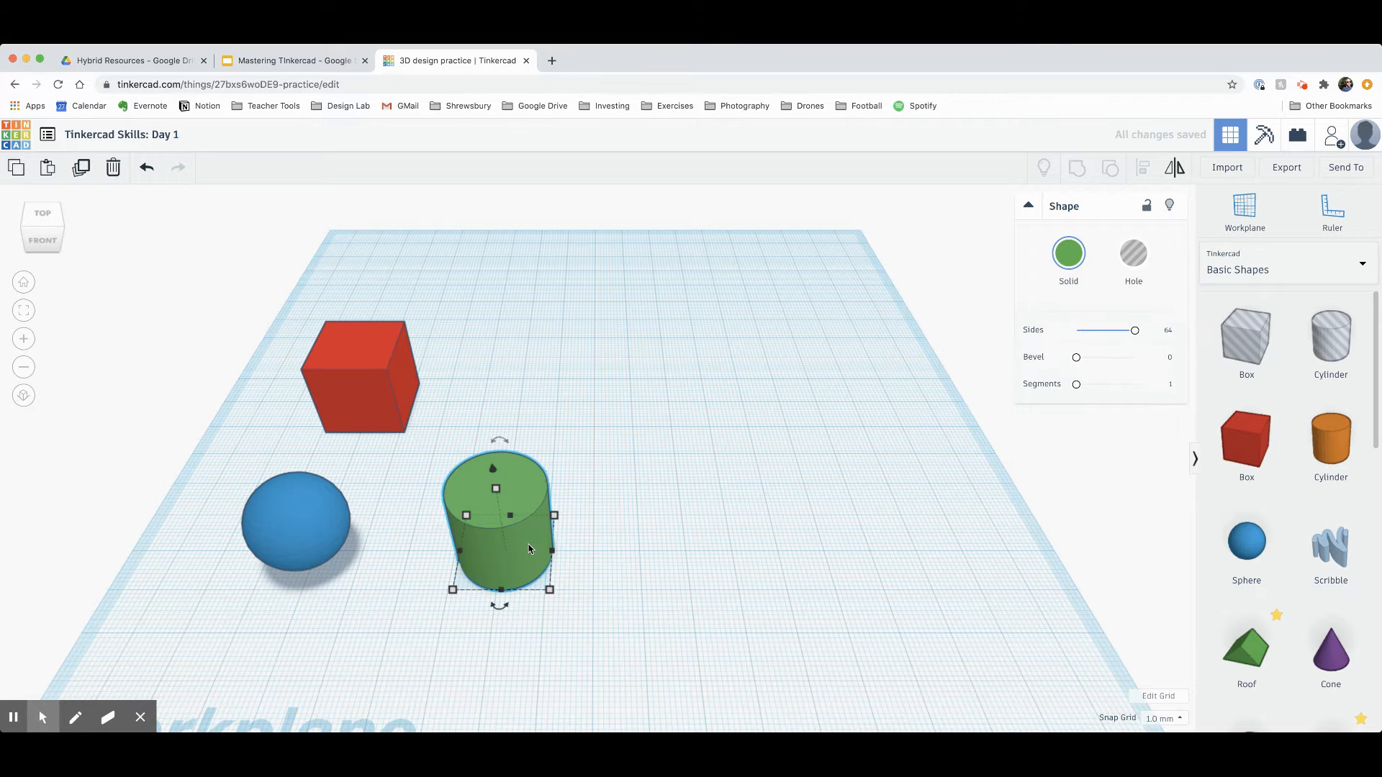
left_click(300, 525)
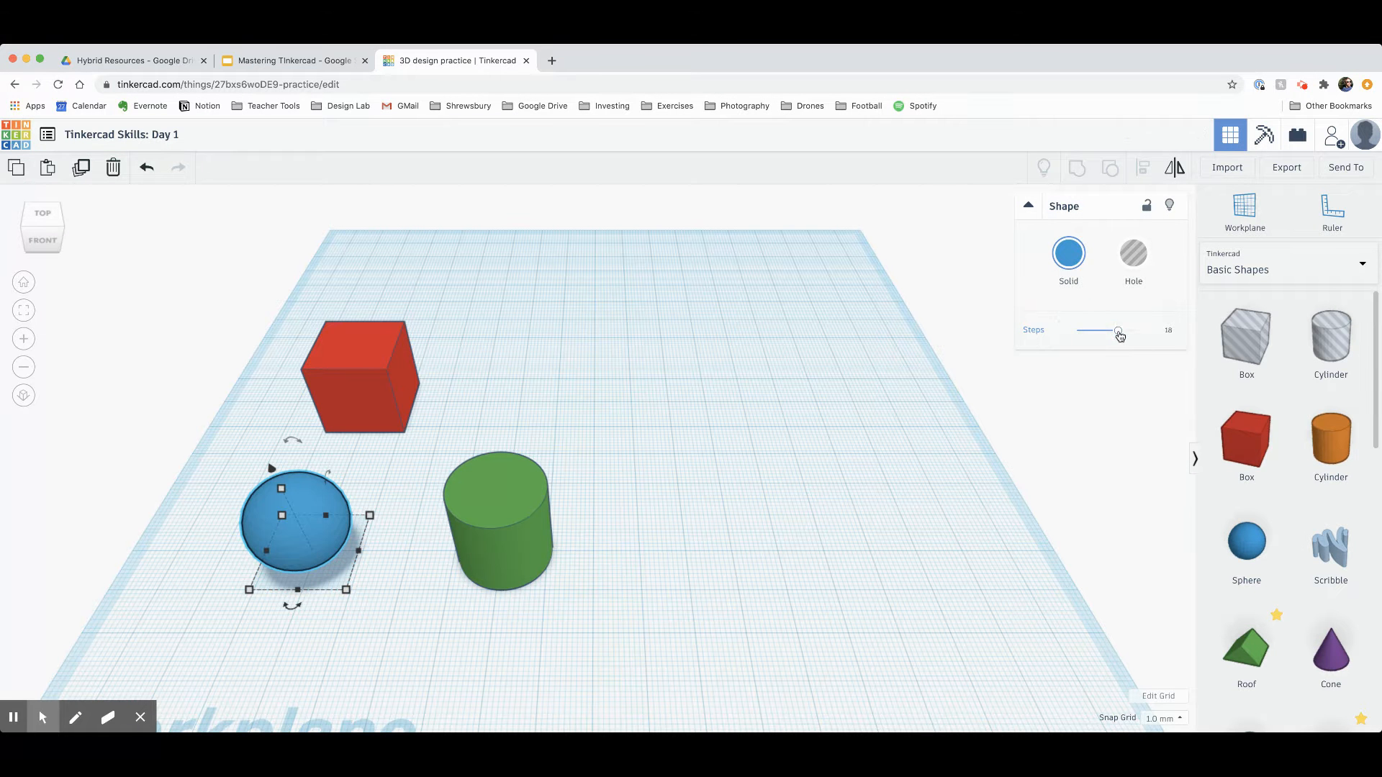
mouse_move(1119, 333)
left_mouse_down()
mouse_move(1079, 330)
mouse_move(1137, 330)
left_mouse_up()
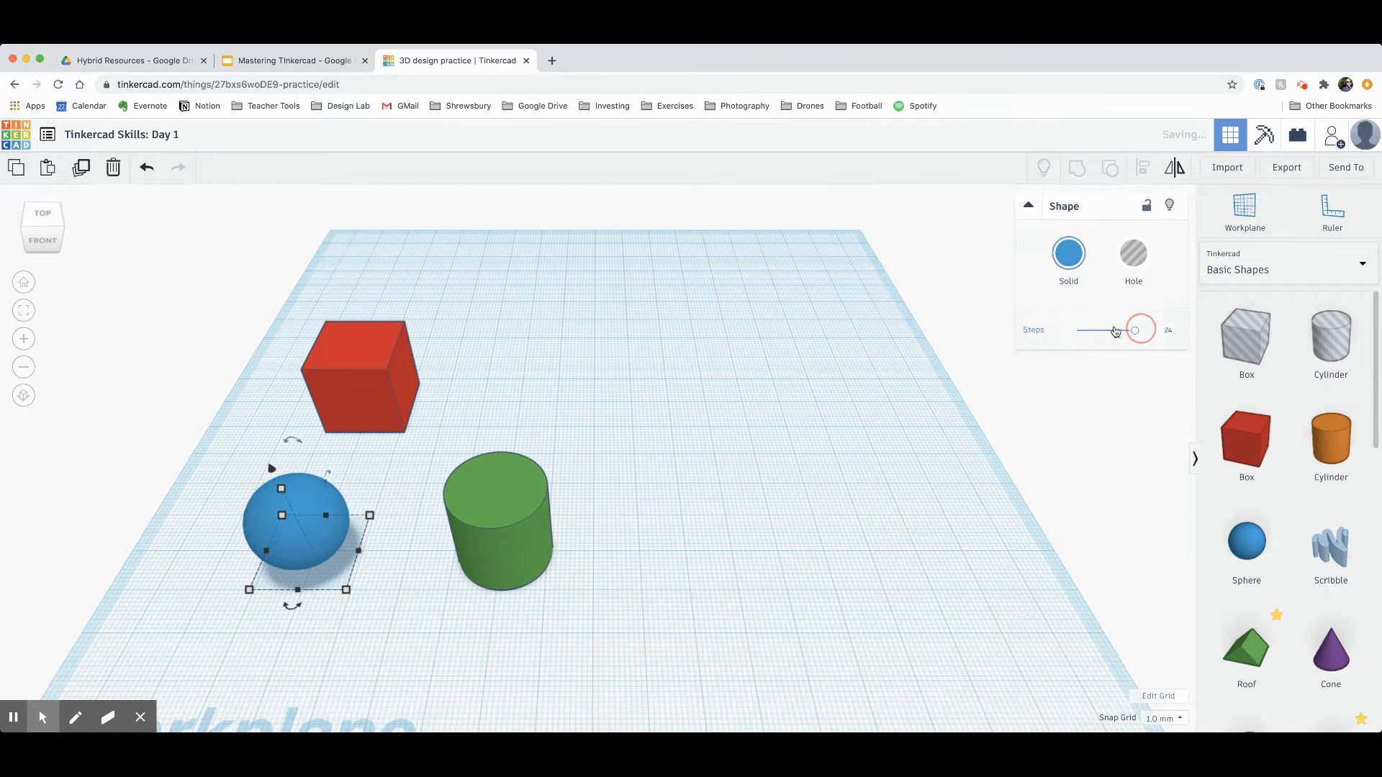
left_click(365, 396)
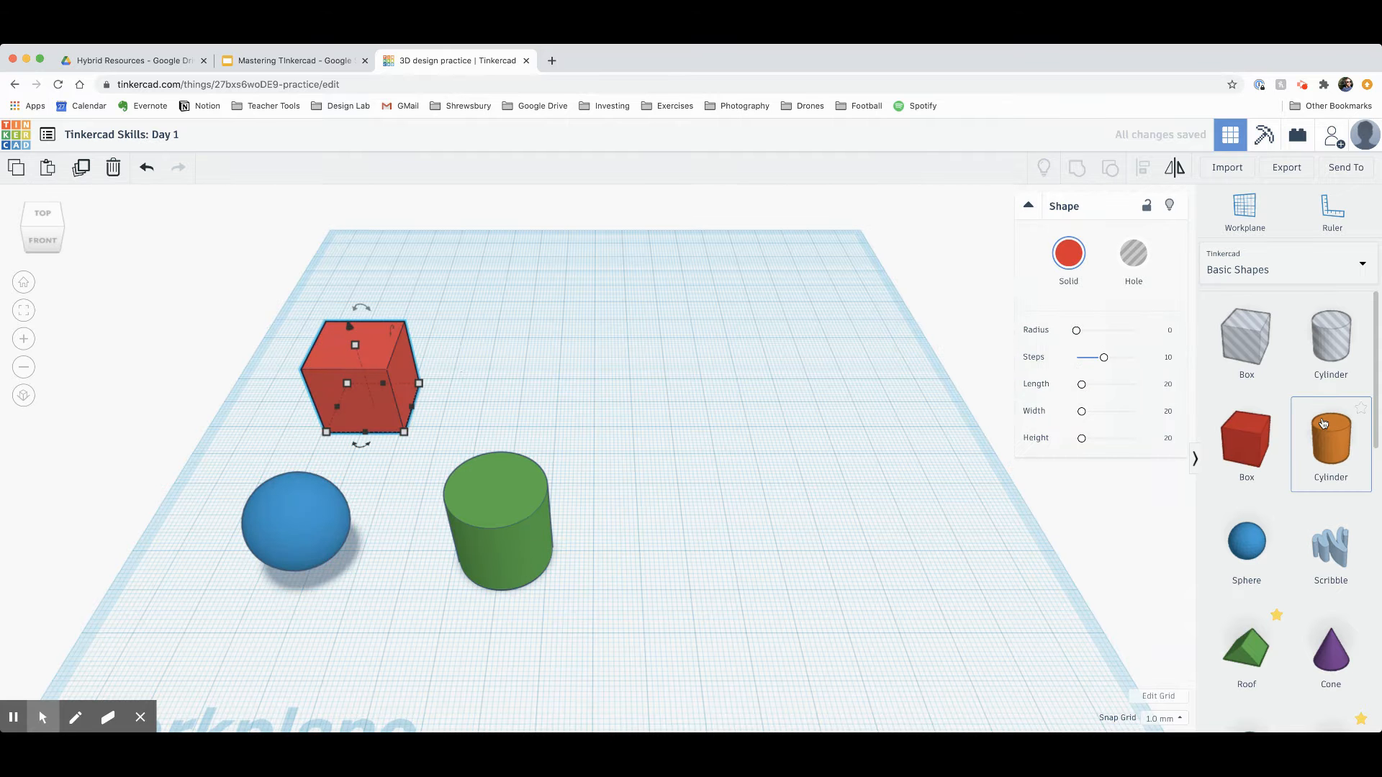
left_click(718, 469)
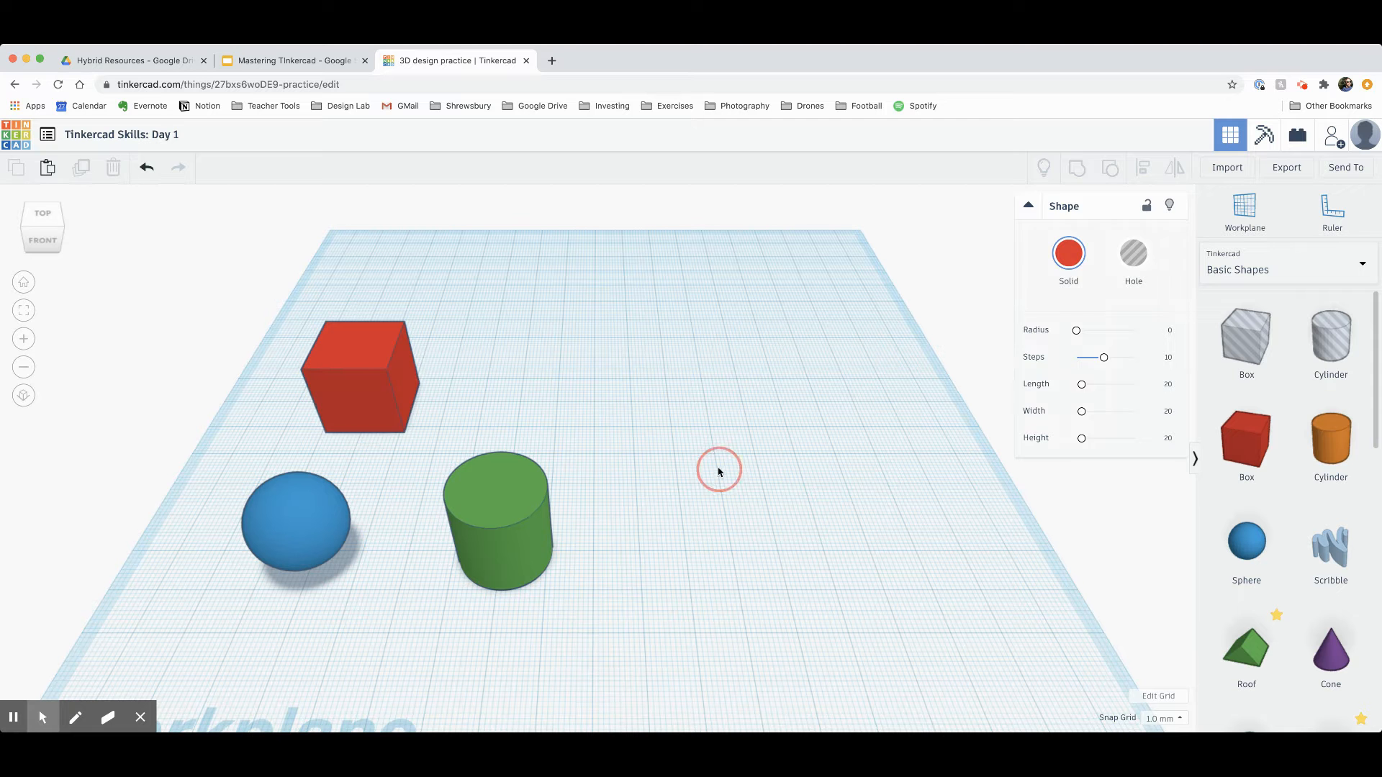
- Hide the red box and bring it back by showing all hidden shapes
left_click(357, 400)
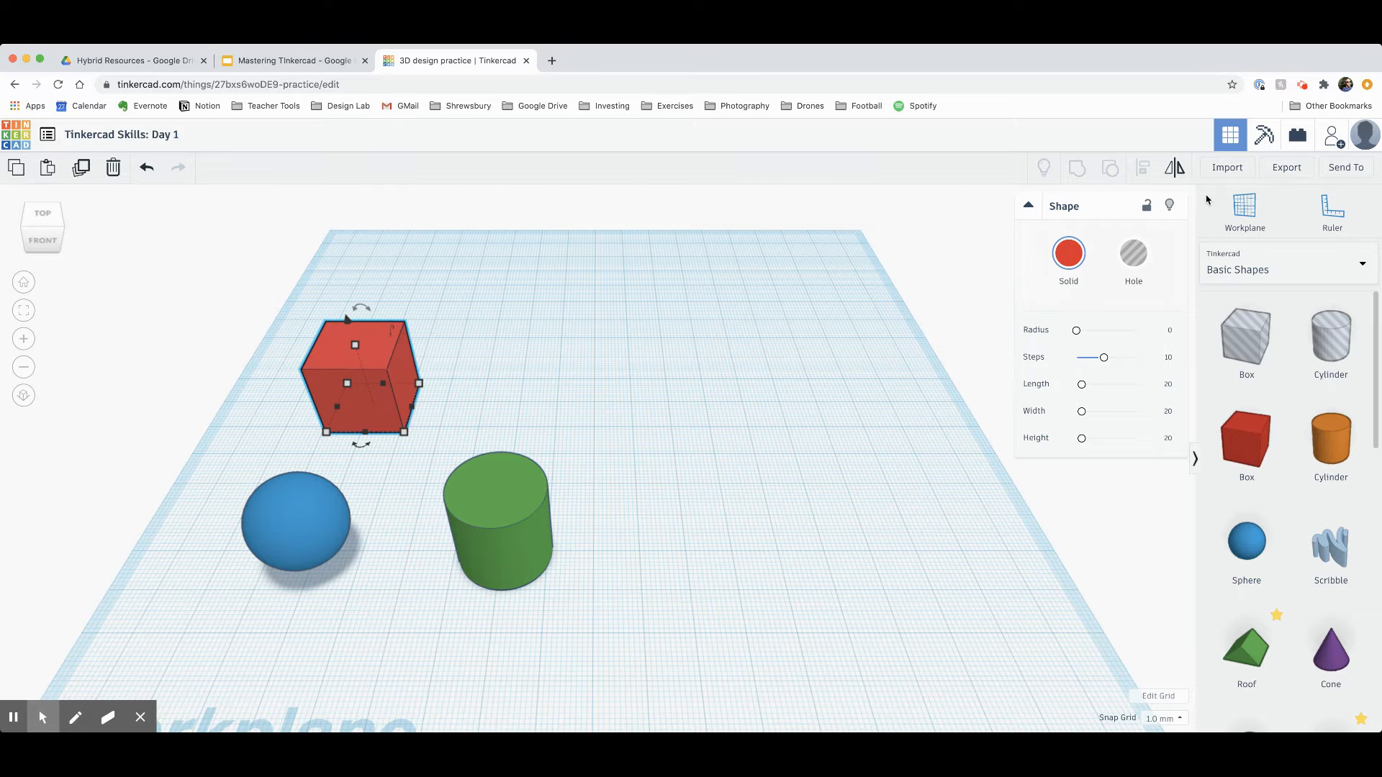
left_click(1170, 207)
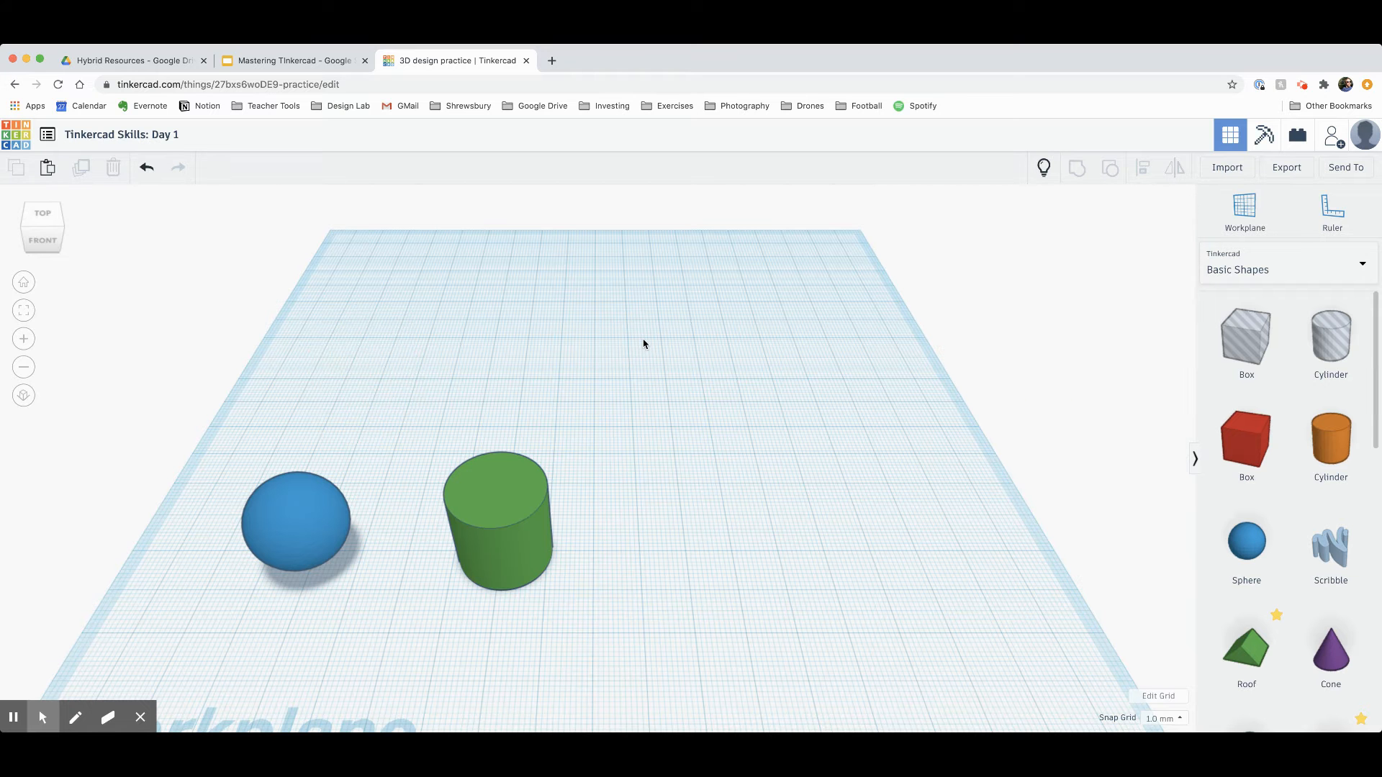
left_click(1044, 170)
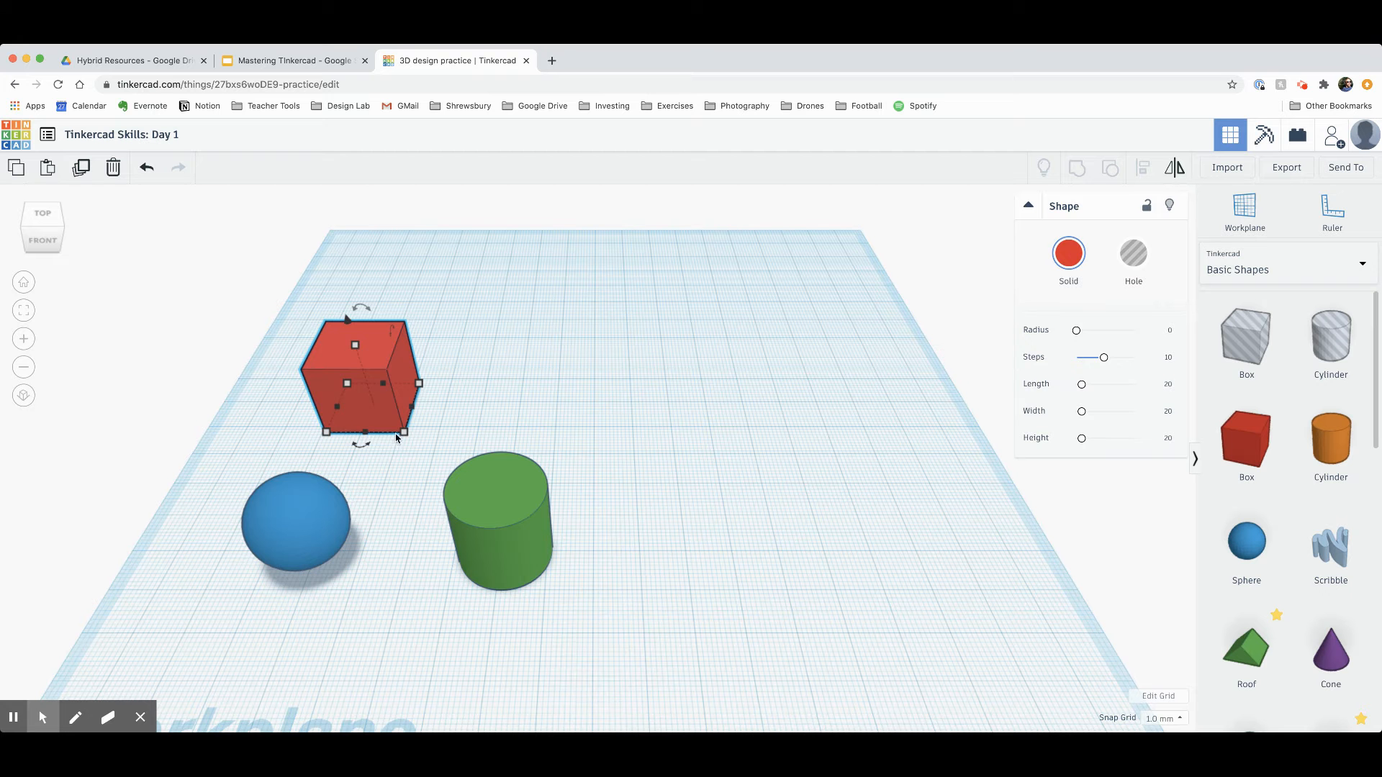
- Move the red box slightly forward, push the blue sphere into its right side so they overlap, and select the box
left_click_drag(387, 409, 378, 437)
left_click_drag(295, 519, 421, 427)
left_click(337, 503)
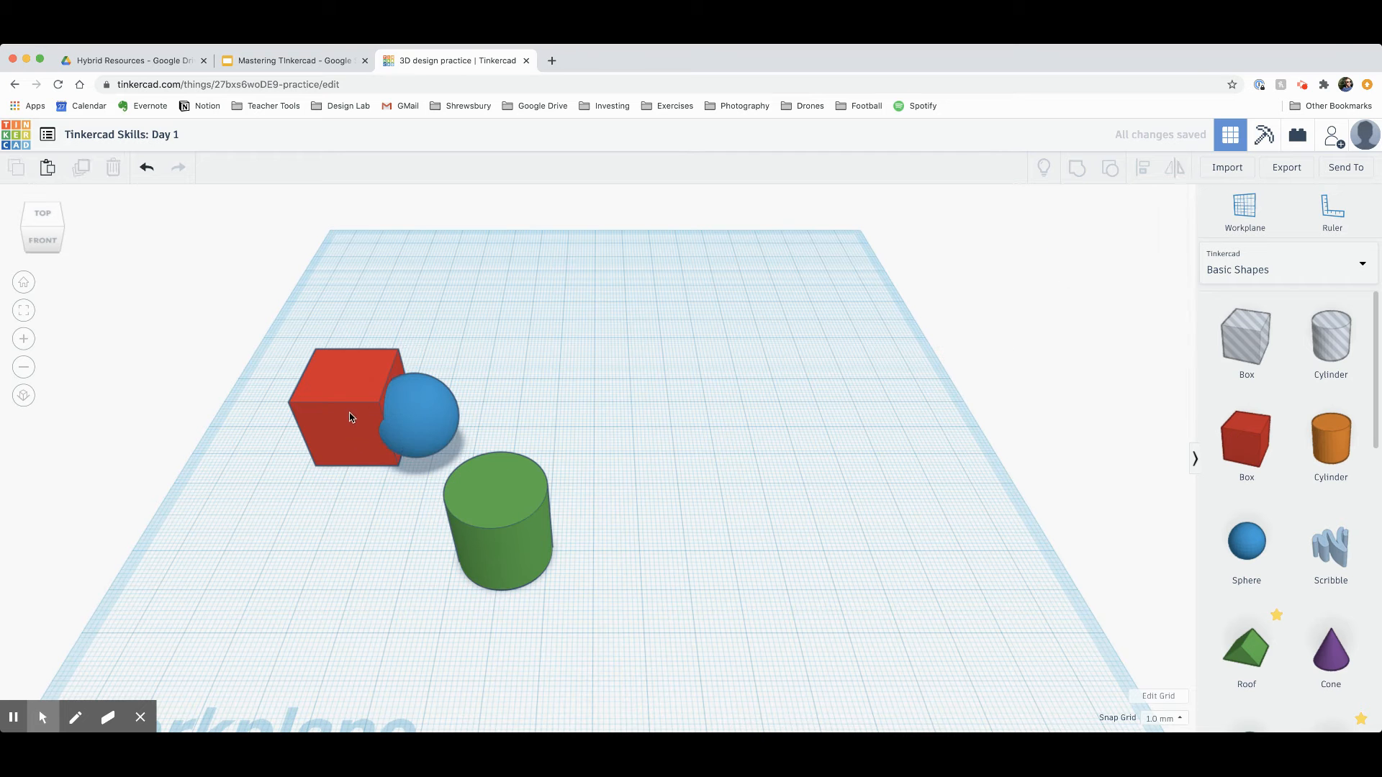
left_click(351, 417)
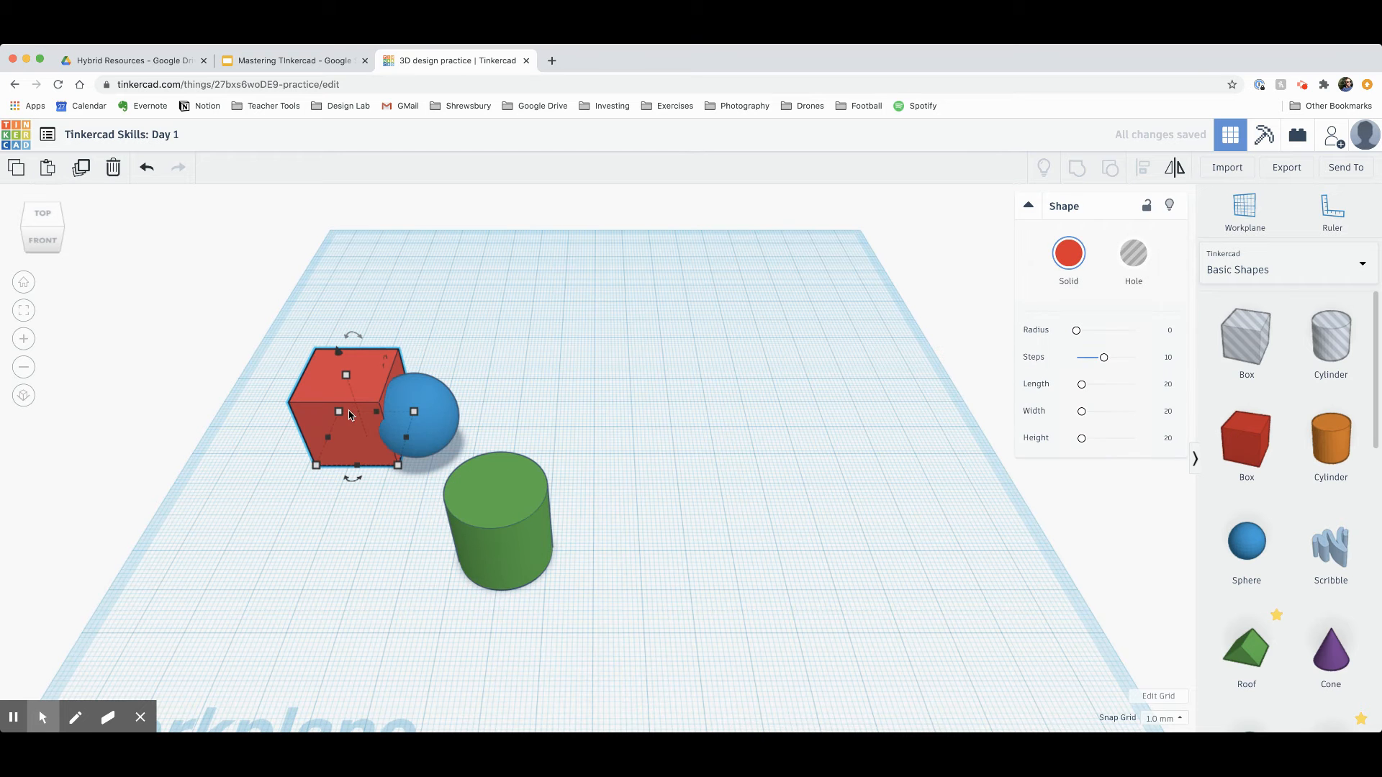
- Lock the red box and pull the blue sphere out of it, about 17 mm back and 7 mm to the right
left_click(1148, 207)
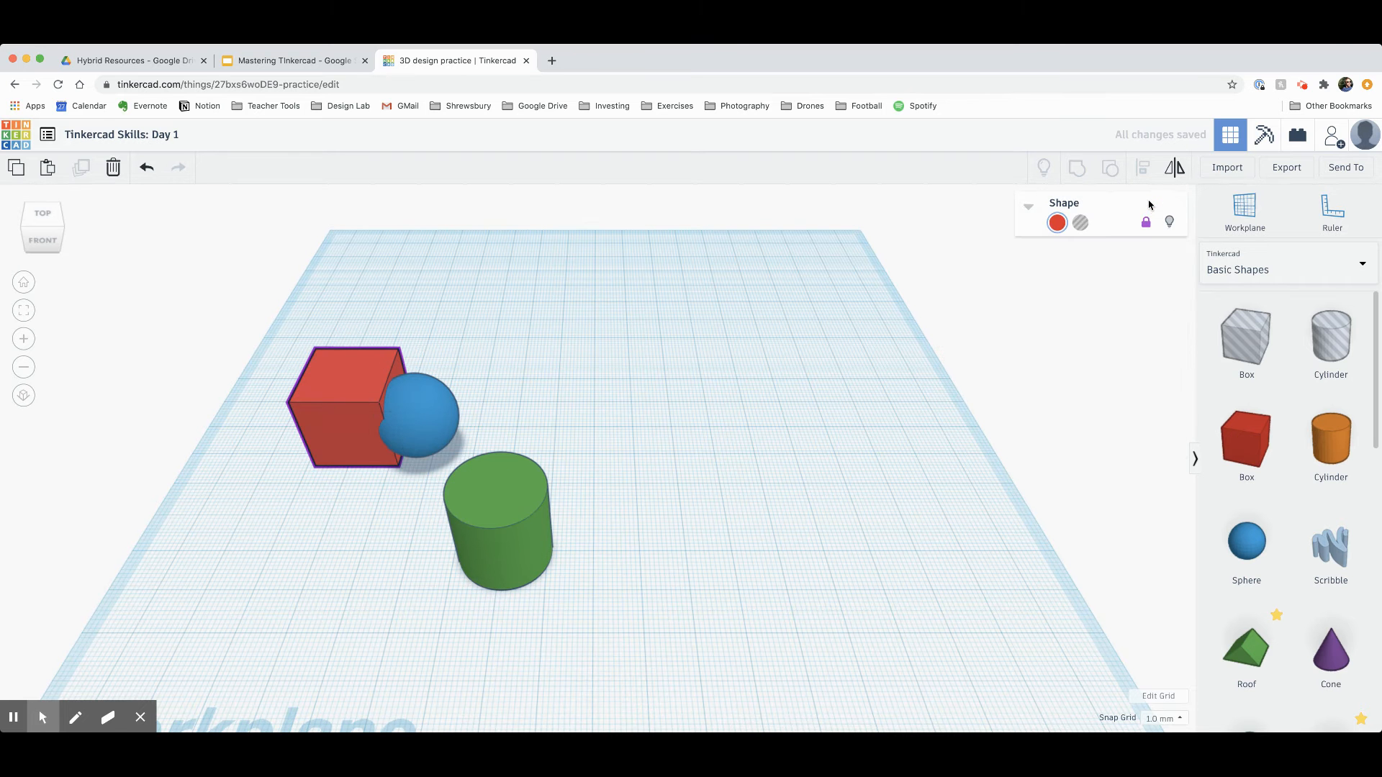
left_click(344, 423)
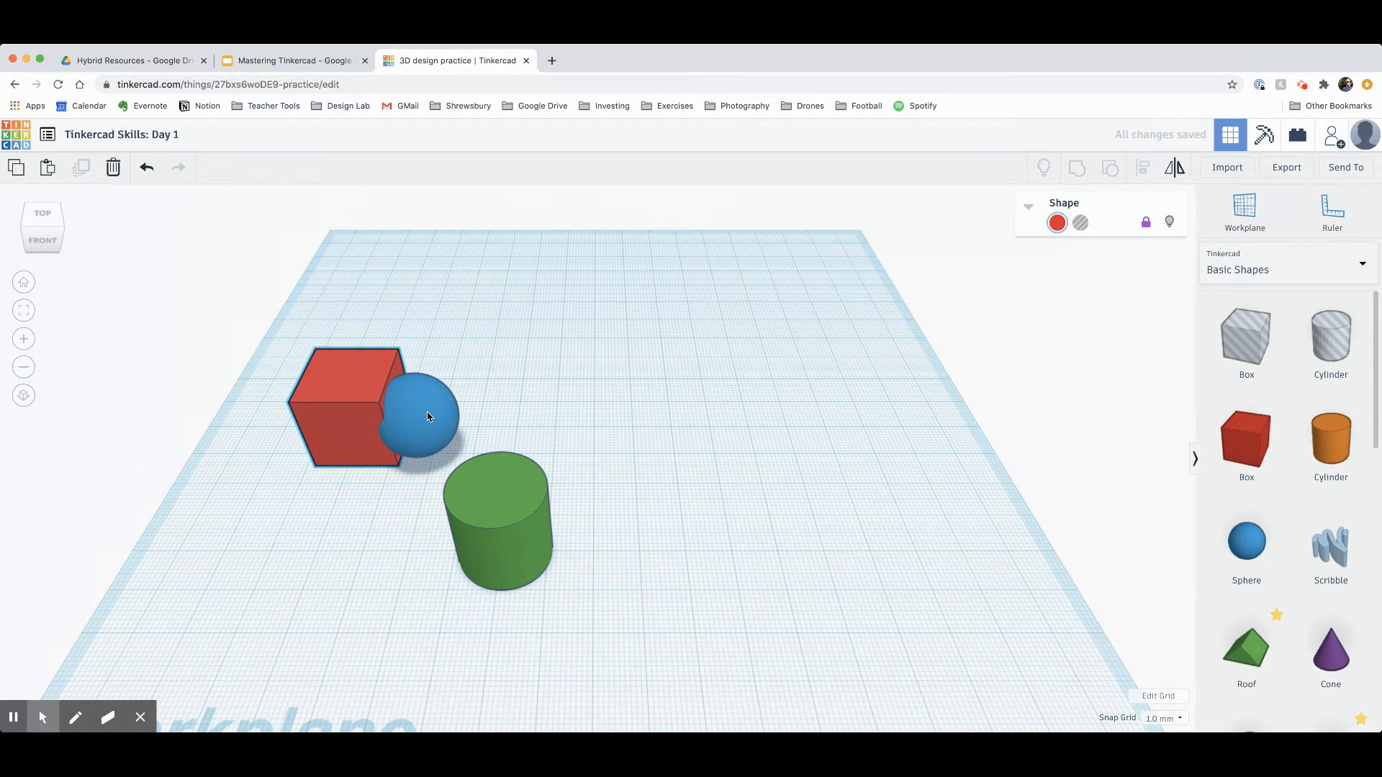
left_click_drag(428, 416, 467, 372)
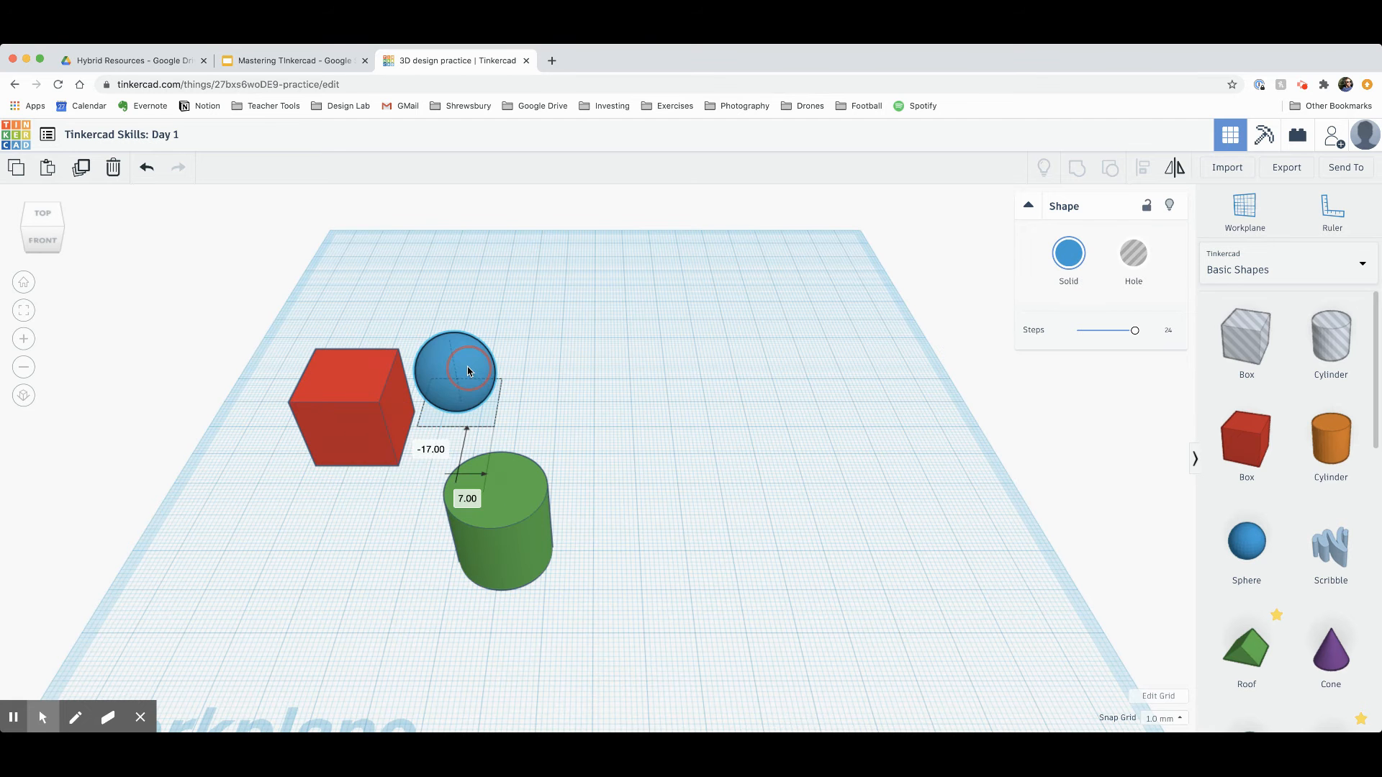
- Unlock the red box and move it slightly forward and to the left on the workplane
left_click(367, 426)
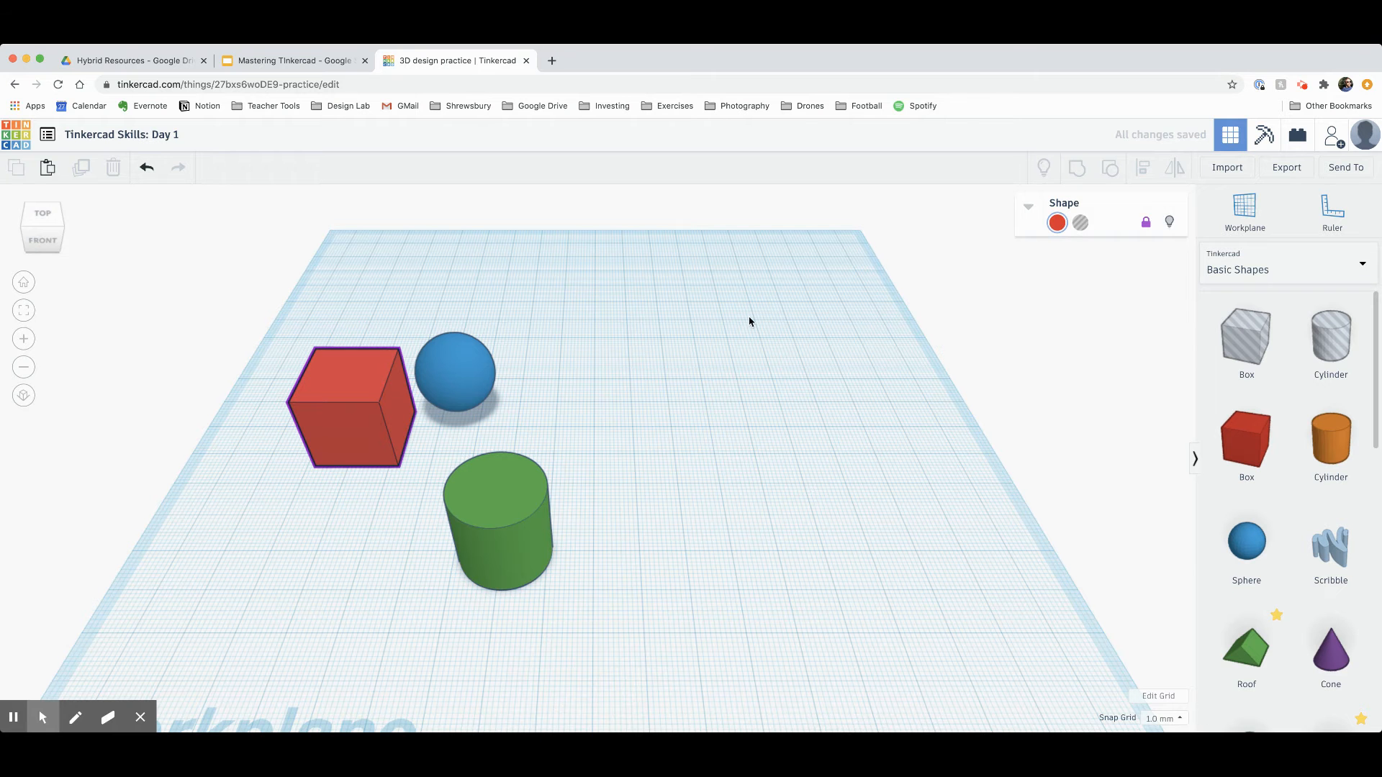
left_click(1146, 222)
left_click_drag(369, 440, 351, 474)
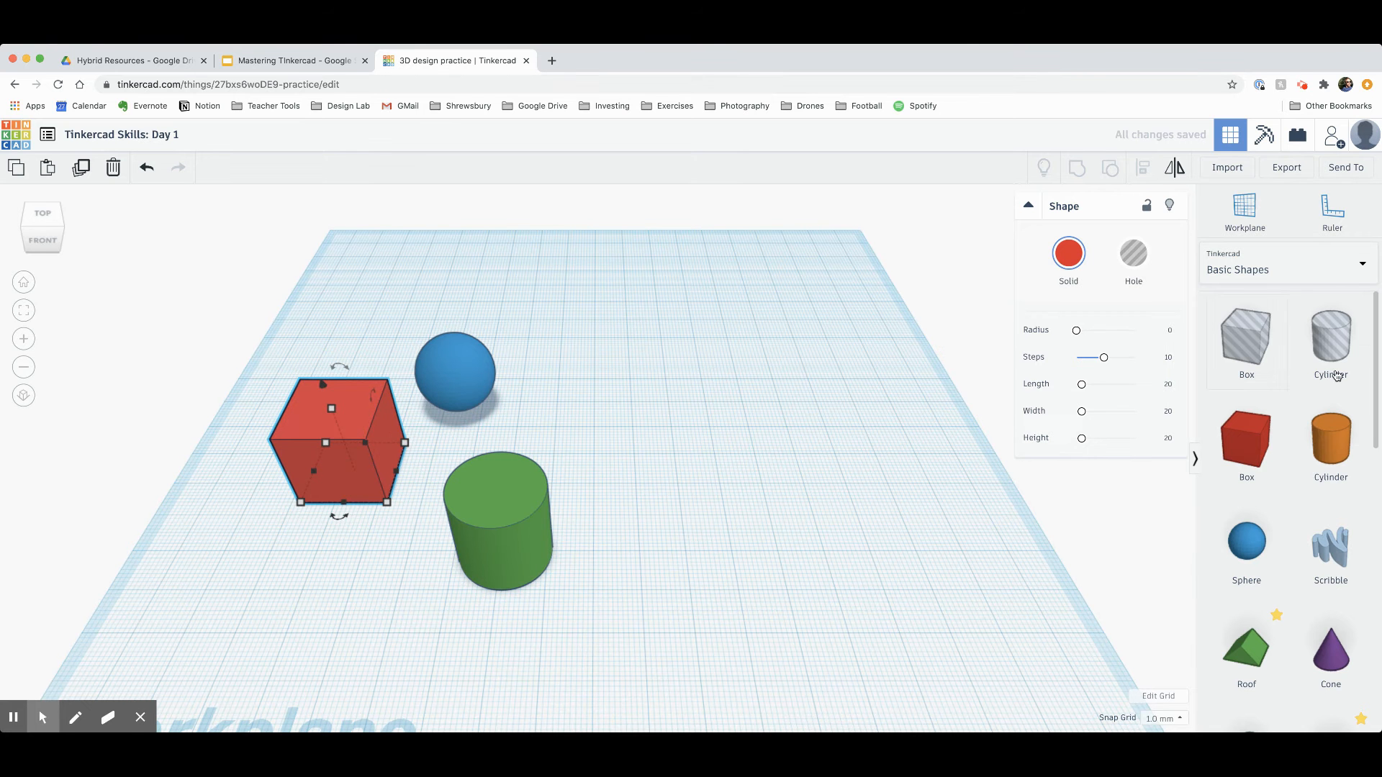
- Move the green cylinder 8 mm back and 1 mm left, then switch it to a hole and back to solid green
left_click_drag(501, 549, 499, 519)
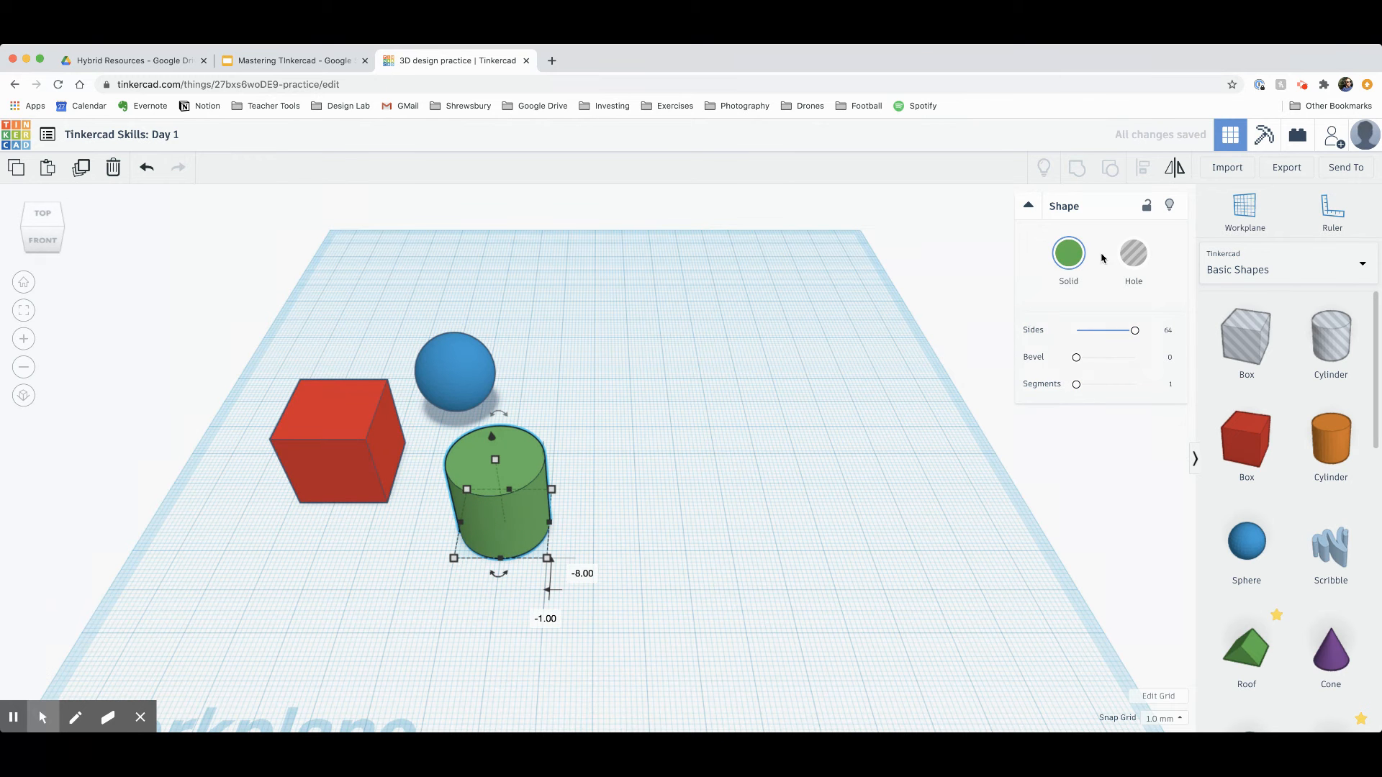
left_click(1135, 256)
left_click(1085, 253)
left_click(1031, 281)
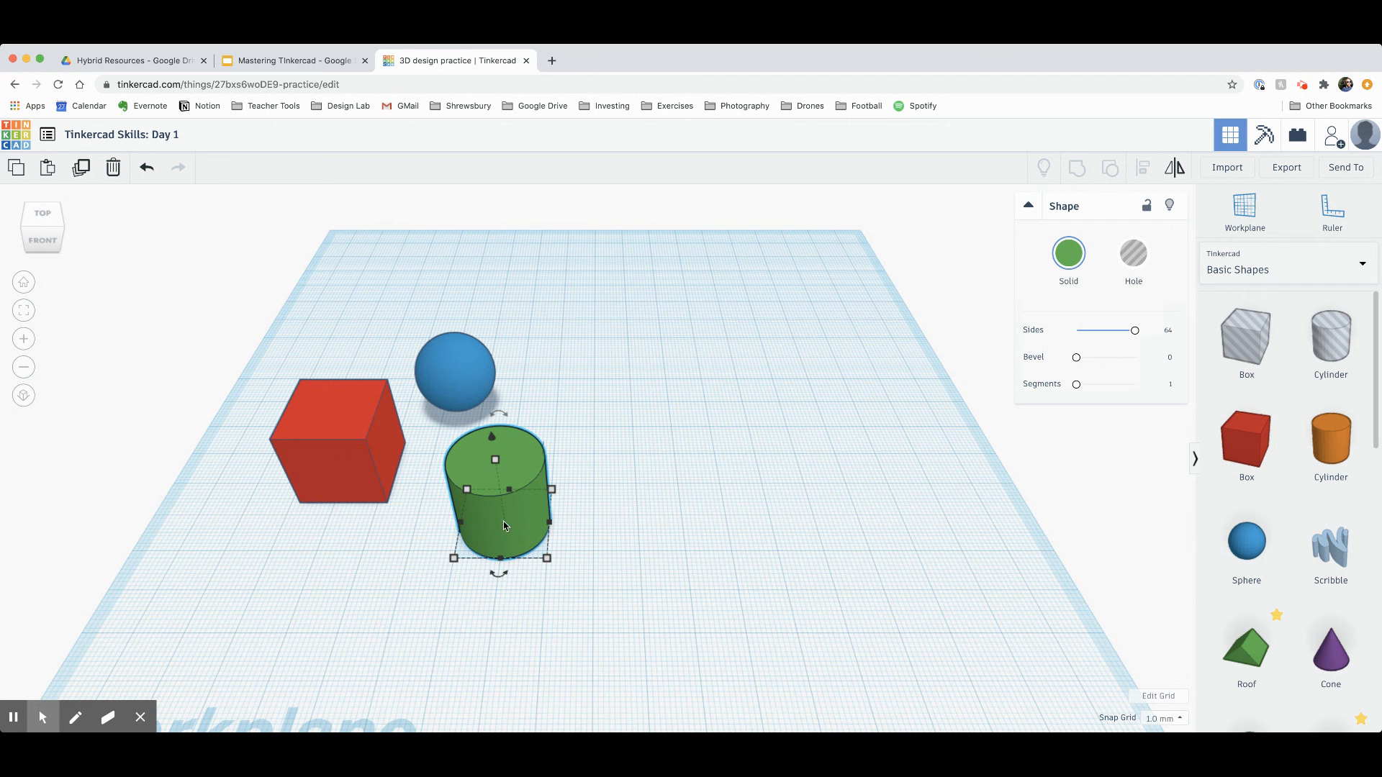
- Add the red box and blue sphere to the cylinder selection and move all three shapes together 13 mm right and 8 mm forward
left_click(348, 456, "shift")
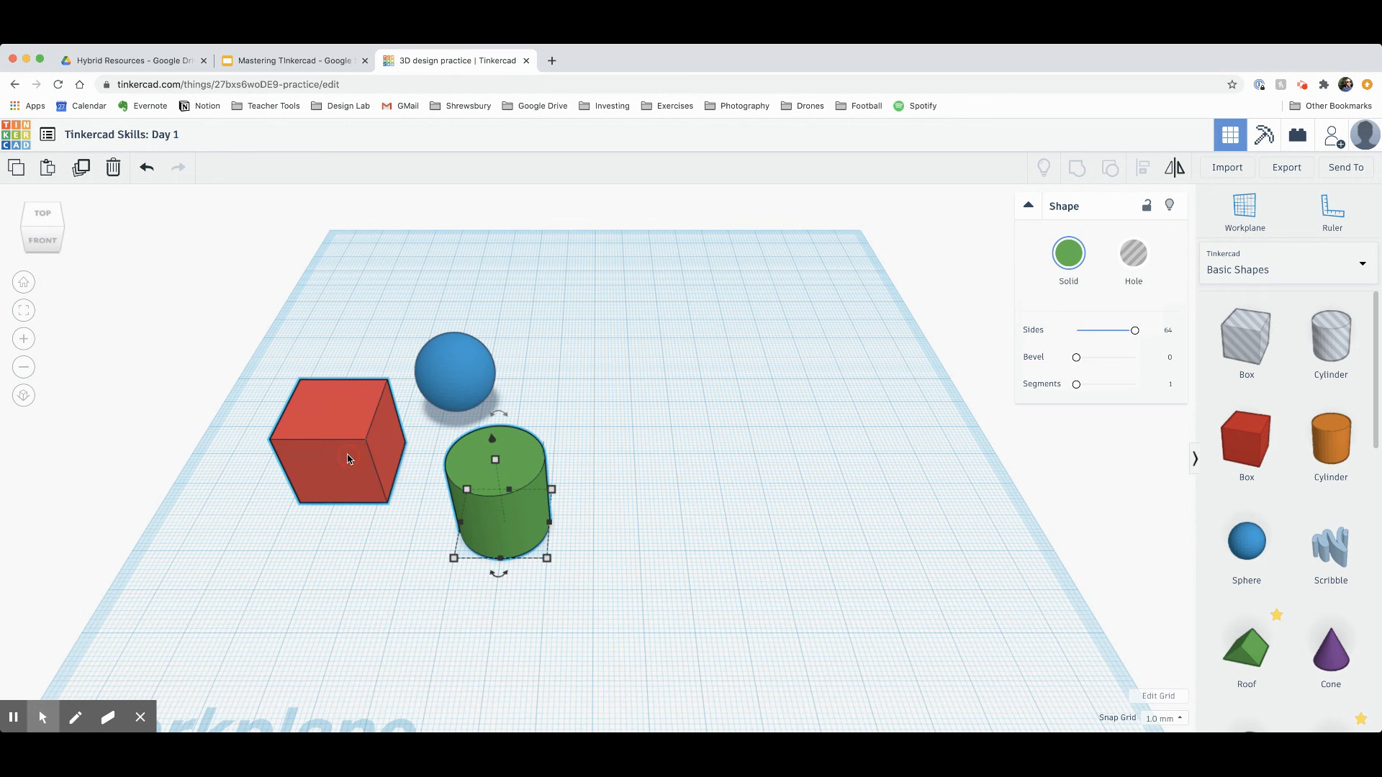
left_click(472, 361, "shift")
left_click_drag(472, 362, 510, 408)
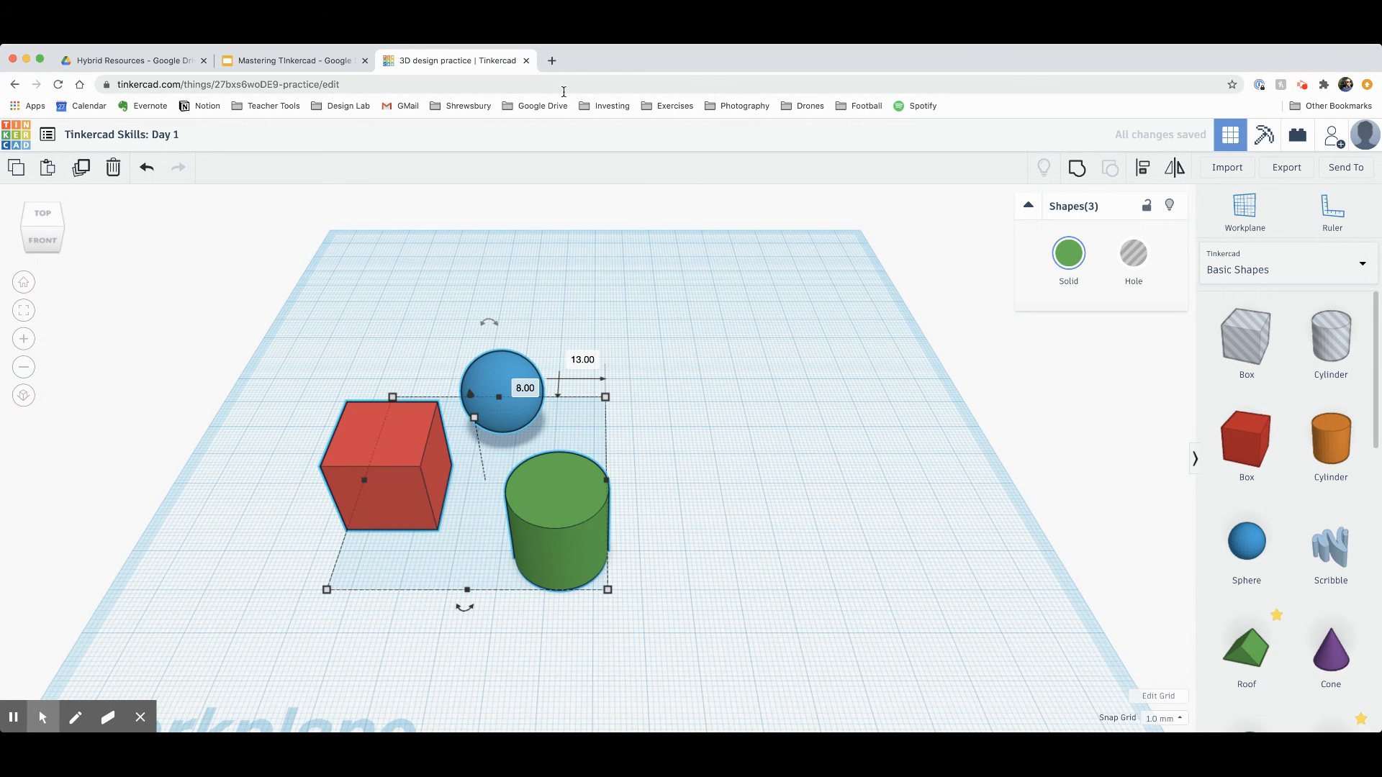